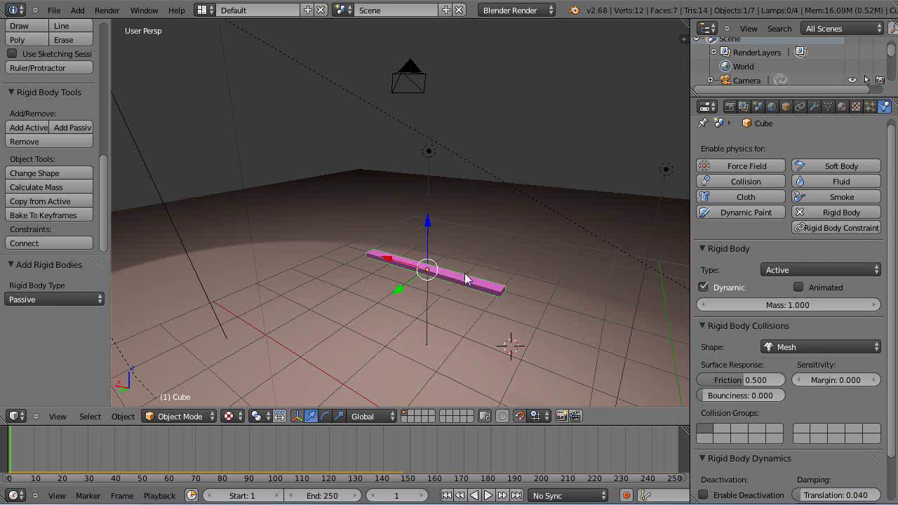
Step: Delete the selected pink bar and snap the 3D cursor to the center of the scene
{"action": "key", "text": "x"}
{"action": "left_click", "coordinate": [418, 275]}
{"action": "scroll", "coordinate": [417, 298], "scroll_direction": "down", "scroll_amount": 1}
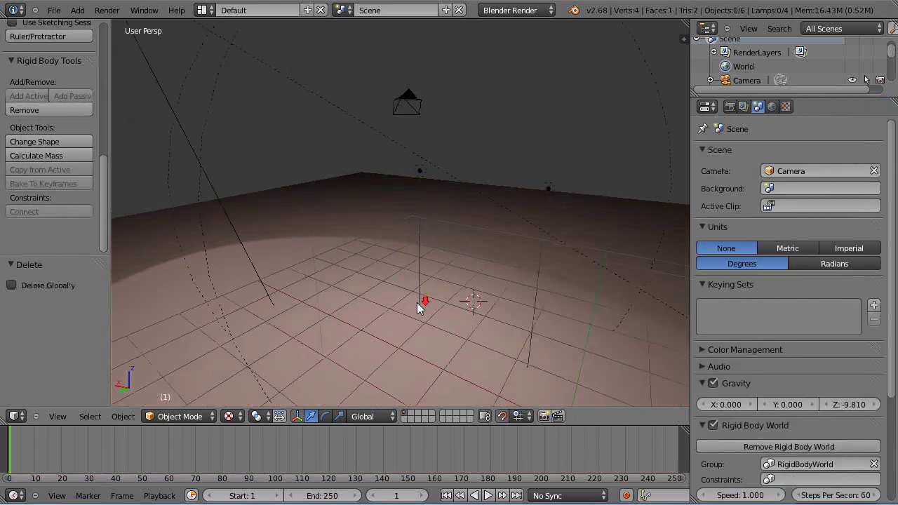
{"action": "scroll", "coordinate": [417, 303], "scroll_direction": "down", "scroll_amount": 3}
{"action": "key", "text": "shift+s"}
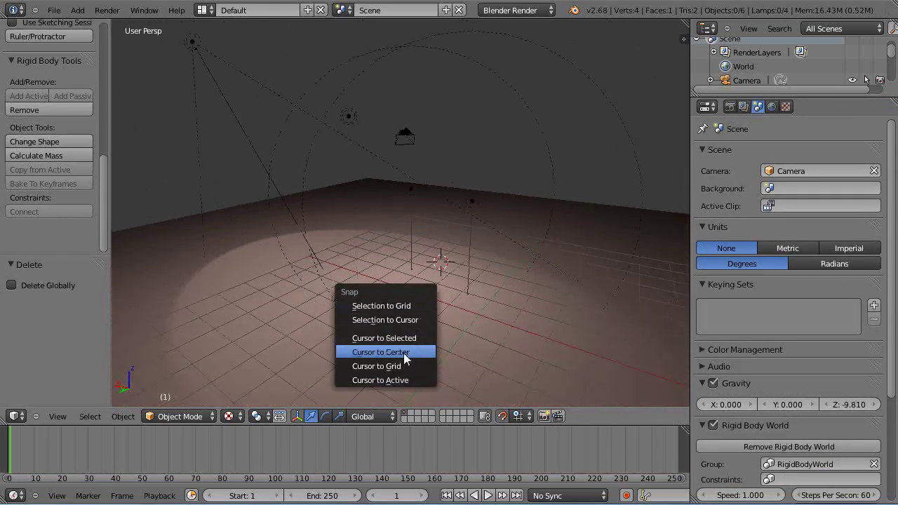
{"action": "left_click", "coordinate": [403, 353]}
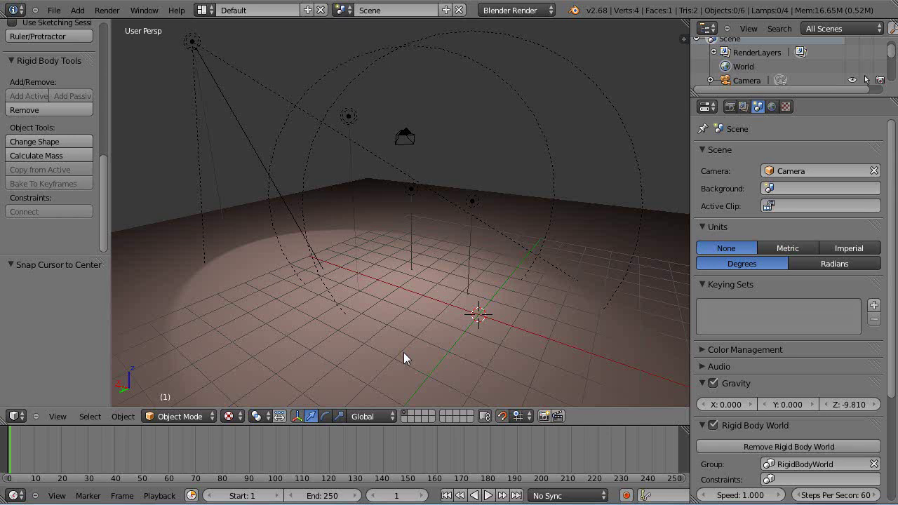
Step: Add a cube mesh at the 3D cursor and move it up 2 units along Z
{"action": "key", "text": "shift+a"}
{"action": "mouse_move", "coordinate": [395, 300]}
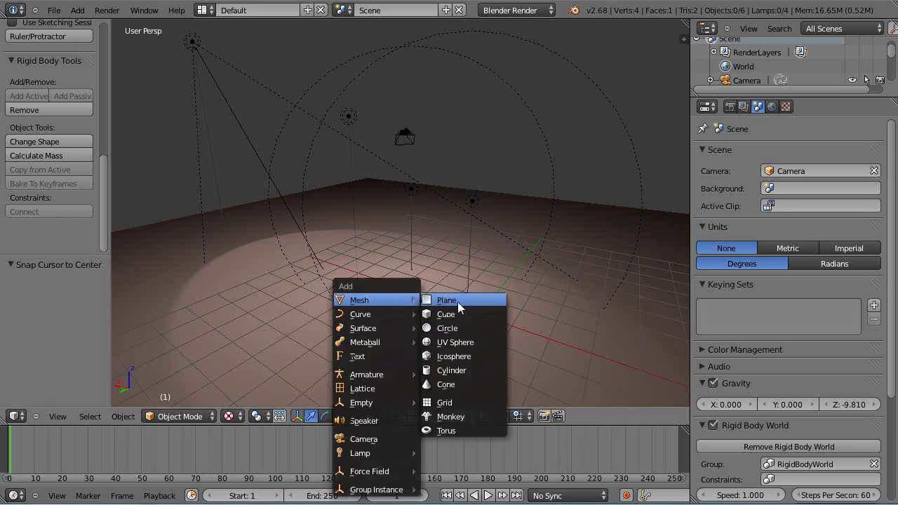
{"action": "left_click", "coordinate": [460, 313]}
{"action": "type", "text": "gz"}
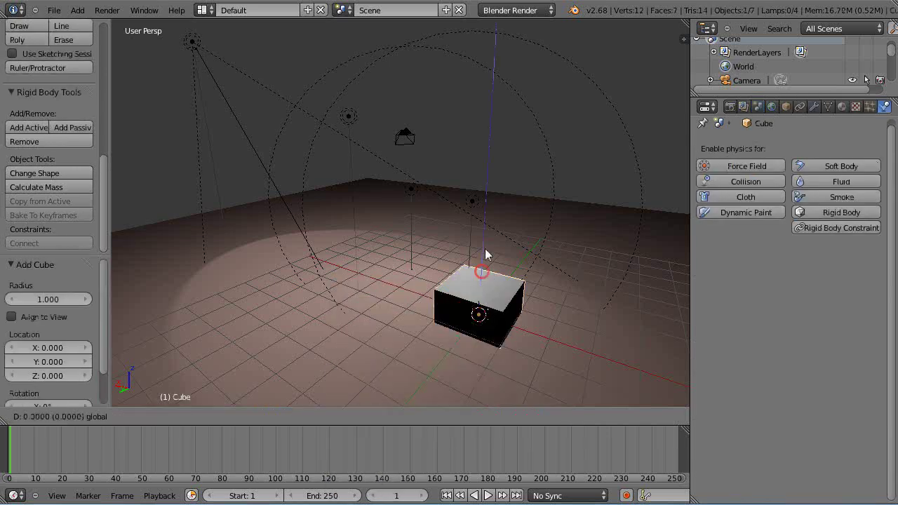
{"action": "type", "text": "2"}
{"action": "key", "text": "Return"}
{"action": "middle_click_drag", "start_coordinate": [491, 268], "coordinate": [451, 302]}
{"action": "mouse_move", "coordinate": [402, 274]}
{"action": "middle_mouse_down"}
{"action": "mouse_move", "coordinate": [344, 330]}
{"action": "mouse_move", "coordinate": [412, 332]}
{"action": "mouse_move", "coordinate": [401, 324]}
{"action": "mouse_move", "coordinate": [401, 266]}
{"action": "middle_mouse_up"}
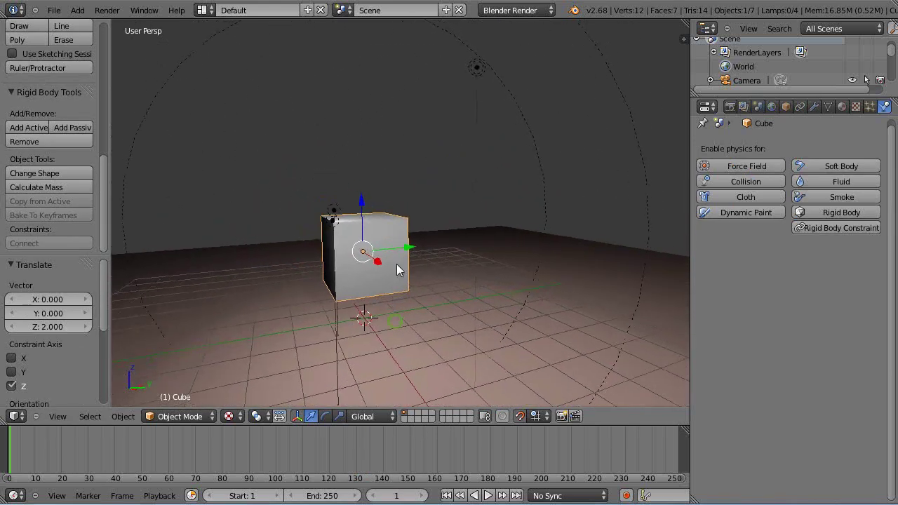
Step: Assign the existing pink material named Material to the cube
{"action": "left_click", "coordinate": [843, 107]}
{"action": "left_click", "coordinate": [707, 200]}
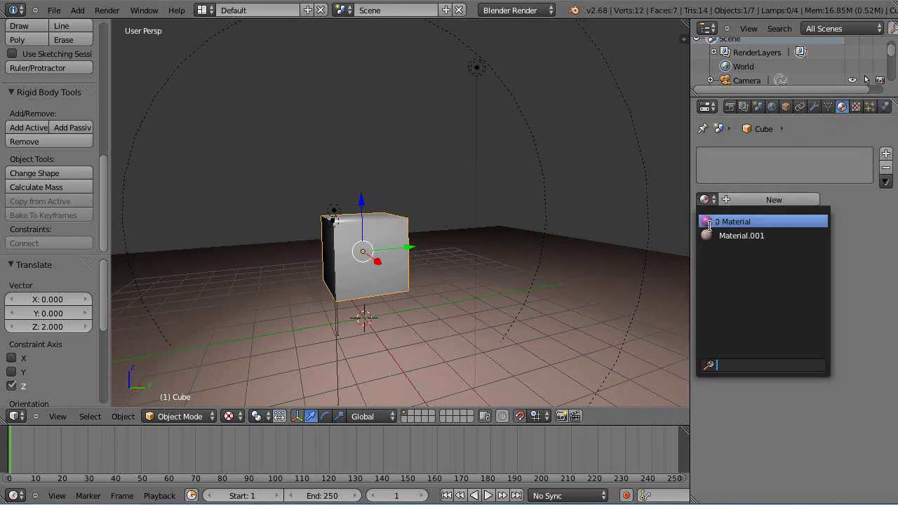
{"action": "left_click", "coordinate": [711, 223]}
{"action": "middle_click_drag", "start_coordinate": [376, 268], "coordinate": [372, 287]}
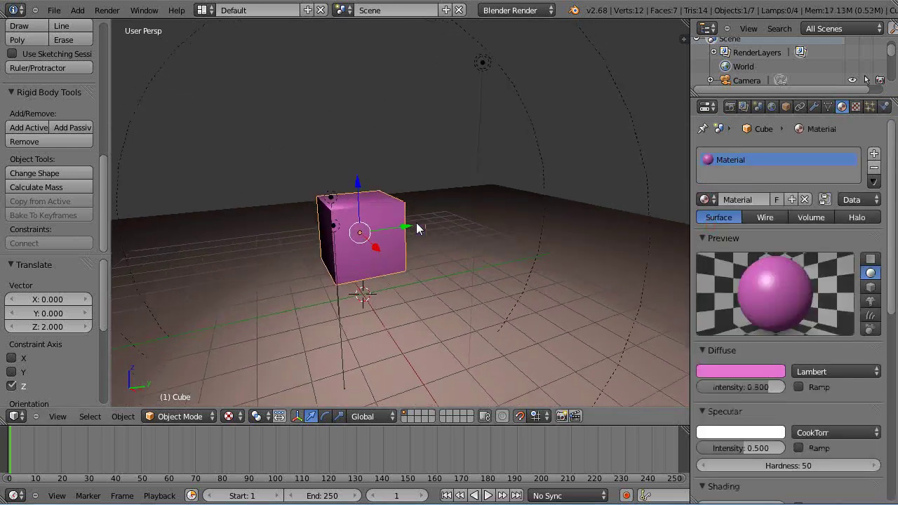
Step: Scale the cube uniformly to 0.4 and apply its scale
{"action": "scroll", "coordinate": [539, 223], "scroll_direction": "up", "scroll_amount": 2}
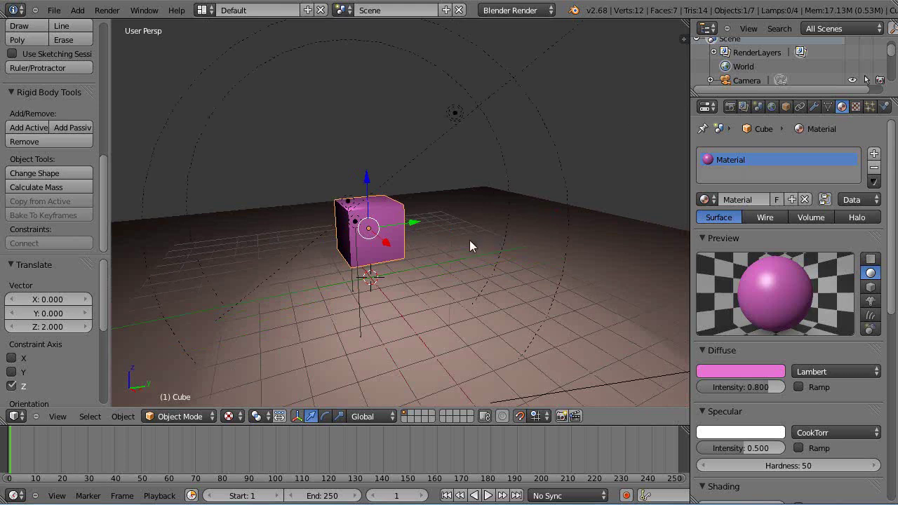
{"action": "scroll", "coordinate": [469, 240], "scroll_direction": "up", "scroll_amount": 1}
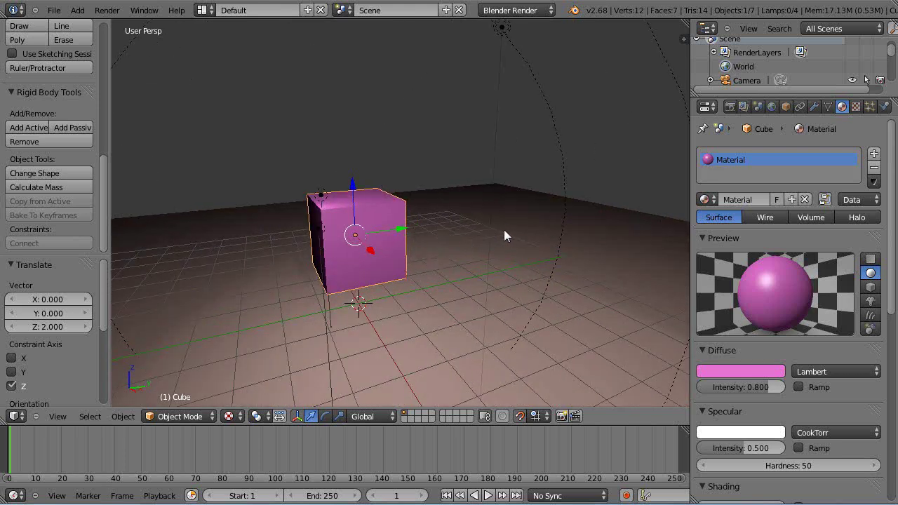
{"action": "key", "text": "s"}
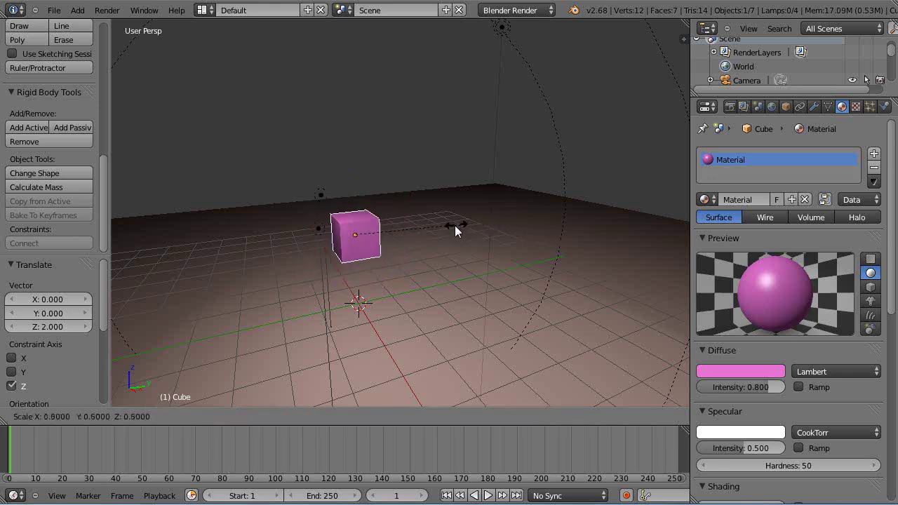
{"action": "left_click", "coordinate": [440, 236]}
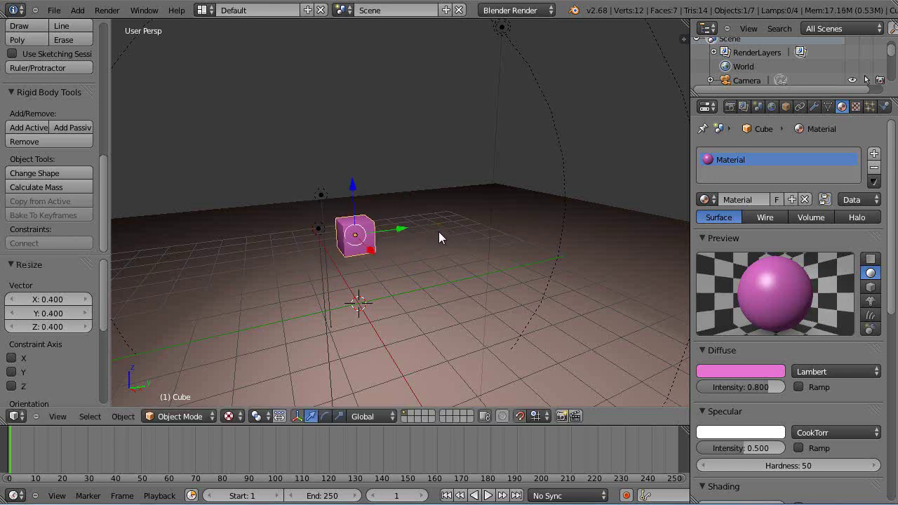
{"action": "key", "text": "ctrl+a"}
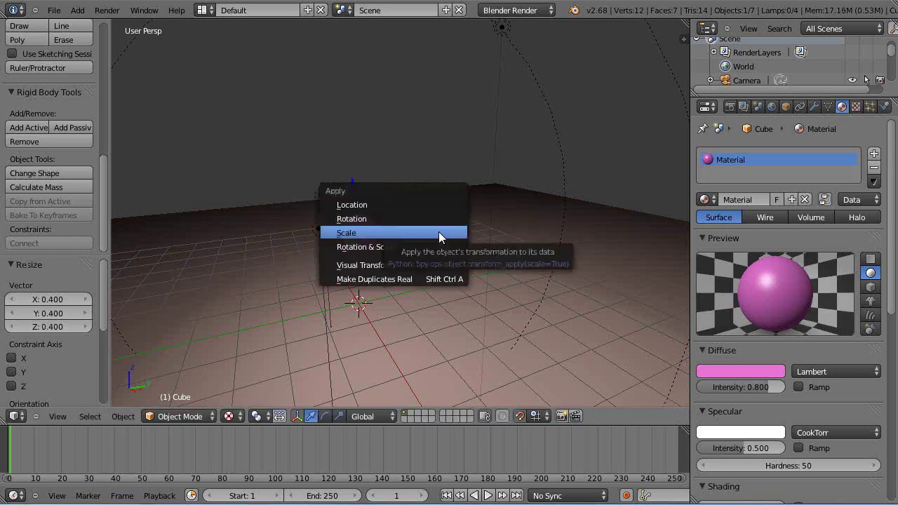
{"action": "left_click", "coordinate": [438, 232]}
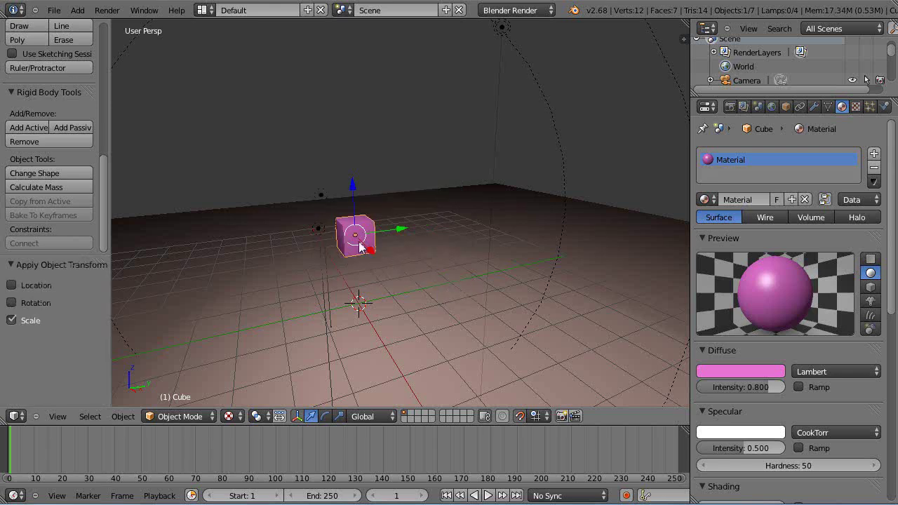
Step: Lower the cube 1 unit along Z, then about 0.355 more towards the floor with snapping turned off
{"action": "left_click_drag", "start_coordinate": [354, 187], "coordinate": [360, 233]}
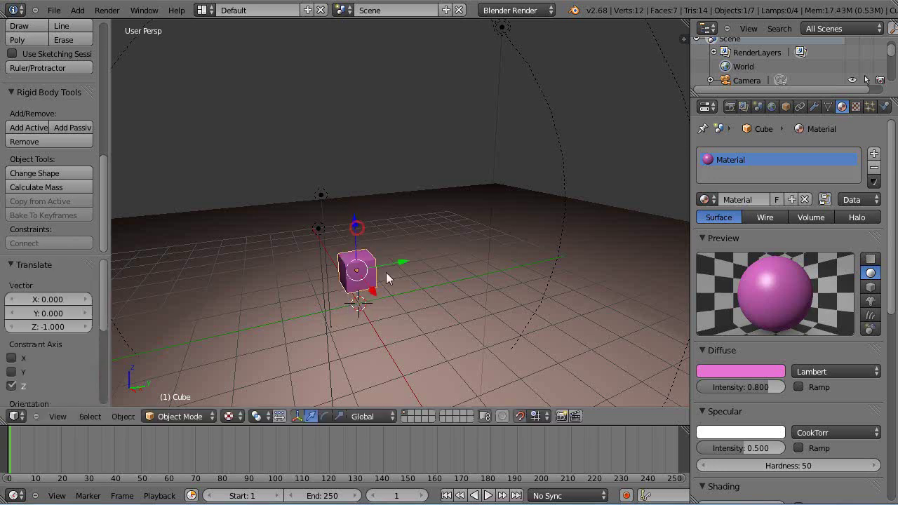
{"action": "left_click", "coordinate": [518, 418]}
{"action": "mouse_move", "coordinate": [358, 220]}
{"action": "left_mouse_down"}
{"action": "mouse_move", "coordinate": [358, 211]}
{"action": "mouse_move", "coordinate": [365, 247]}
{"action": "mouse_move", "coordinate": [367, 234]}
{"action": "left_mouse_up"}
{"action": "middle_click_drag", "start_coordinate": [382, 293], "coordinate": [381, 305]}
{"action": "scroll", "coordinate": [389, 299], "scroll_direction": "up", "scroll_amount": 2}
{"action": "scroll", "coordinate": [367, 325], "scroll_direction": "up", "scroll_amount": 3}
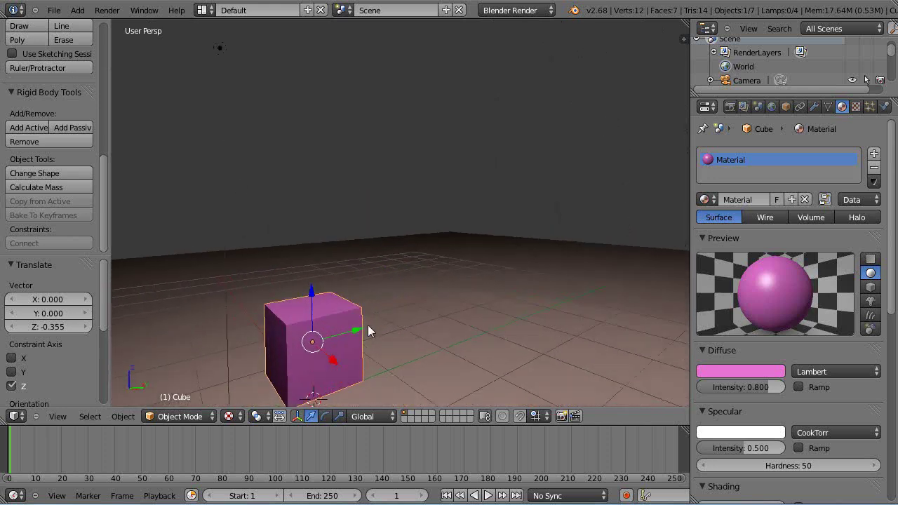
Step: Make the cube an active rigid body
{"action": "key", "text": "KP_Decimal"}
{"action": "scroll", "coordinate": [354, 278], "scroll_direction": "down", "scroll_amount": 6}
{"action": "middle_click_drag", "start_coordinate": [353, 277], "coordinate": [309, 315]}
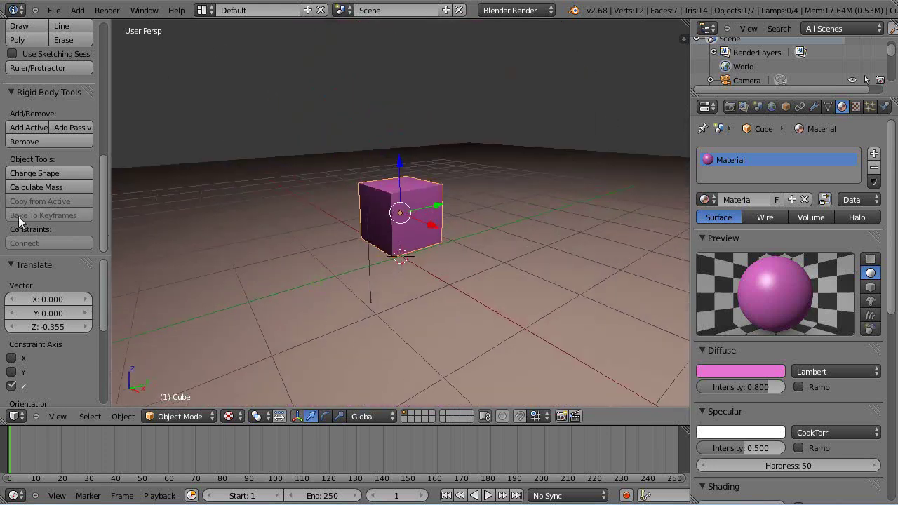
{"action": "left_click", "coordinate": [29, 128]}
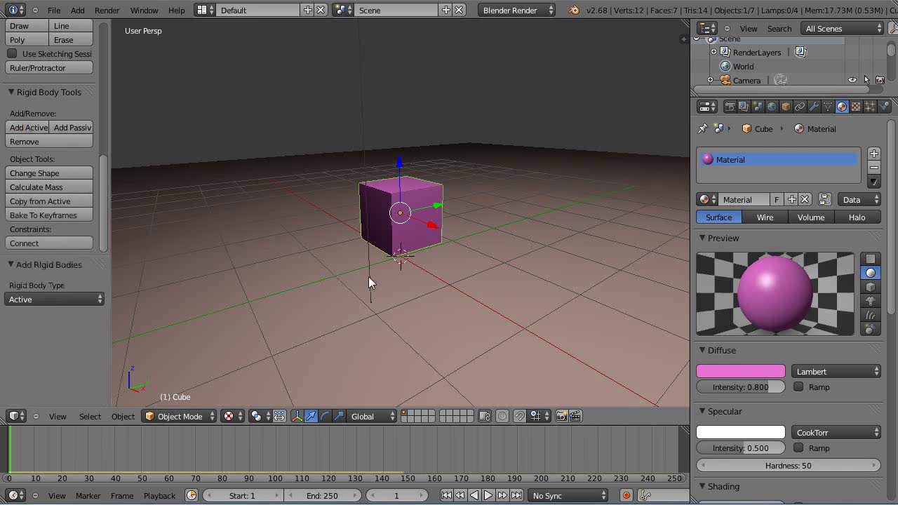
Step: Add an Array modifier to the cube with a relative X offset of 1.1
{"action": "scroll", "coordinate": [369, 275], "scroll_direction": "up", "scroll_amount": 3}
{"action": "scroll", "coordinate": [370, 275], "scroll_direction": "down", "scroll_amount": 4}
{"action": "mouse_move", "coordinate": [370, 274]}
{"action": "middle_mouse_down"}
{"action": "mouse_move", "coordinate": [317, 316]}
{"action": "mouse_move", "coordinate": [371, 276]}
{"action": "mouse_move", "coordinate": [371, 257]}
{"action": "middle_mouse_up"}
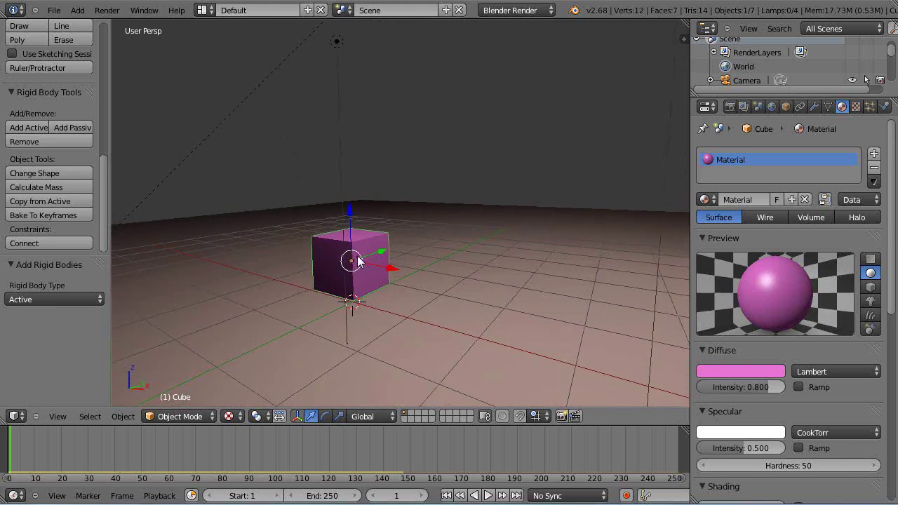
{"action": "left_click", "coordinate": [815, 106]}
{"action": "left_click", "coordinate": [747, 153]}
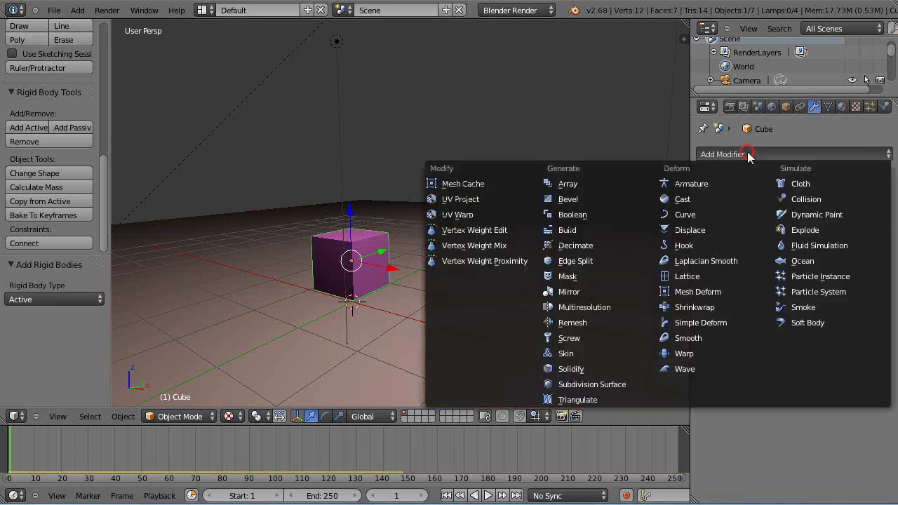
{"action": "left_click", "coordinate": [581, 183]}
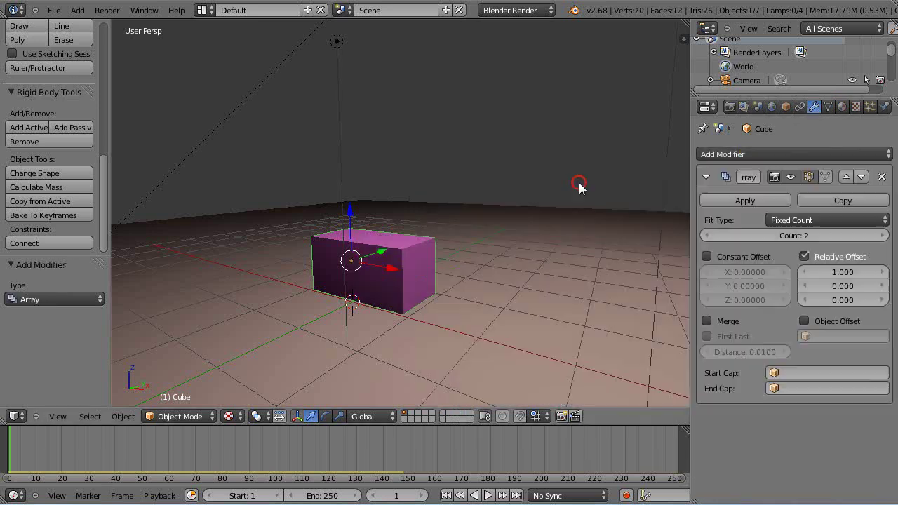
{"action": "left_click", "coordinate": [882, 273]}
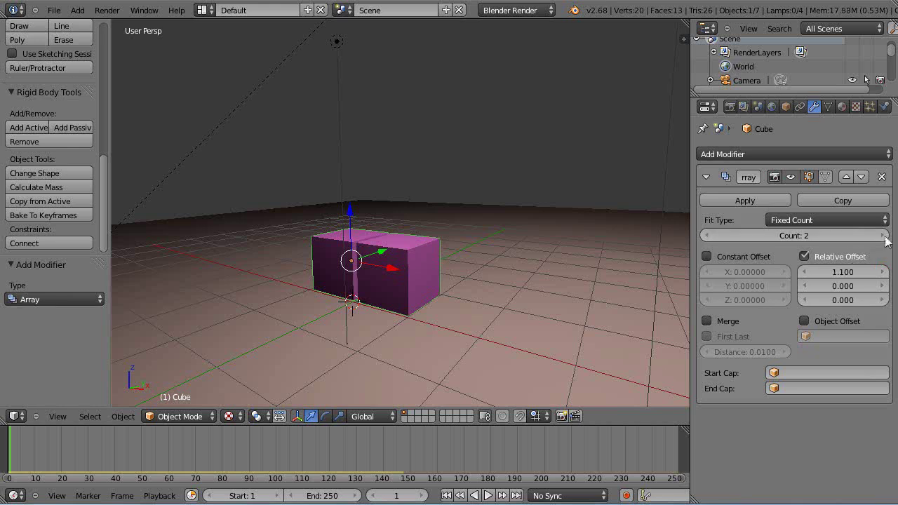
Step: Set the X array's count to 5 and apply the modifier
{"action": "left_click", "coordinate": [883, 235]}
{"action": "left_click", "coordinate": [883, 236]}
{"action": "left_click", "coordinate": [883, 236]}
{"action": "scroll", "coordinate": [592, 309], "scroll_direction": "down", "scroll_amount": 2}
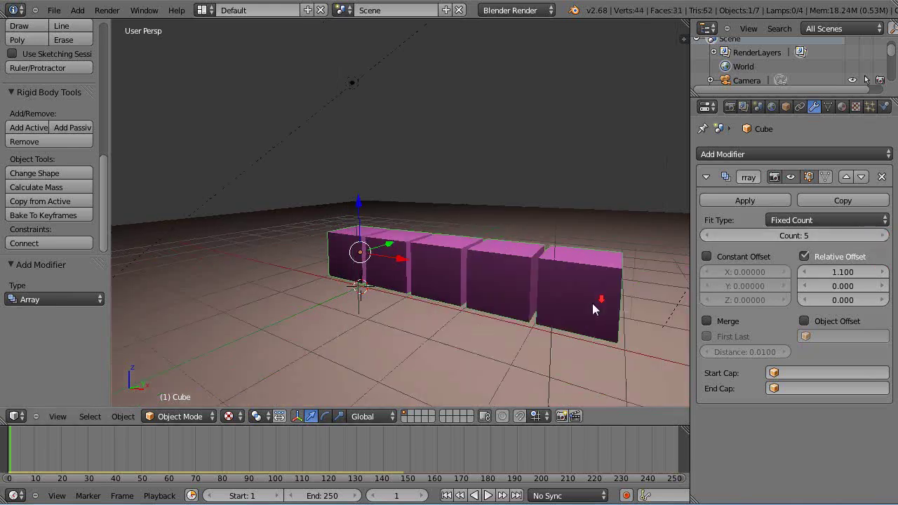
{"action": "middle_click_drag", "start_coordinate": [571, 285], "coordinate": [471, 302]}
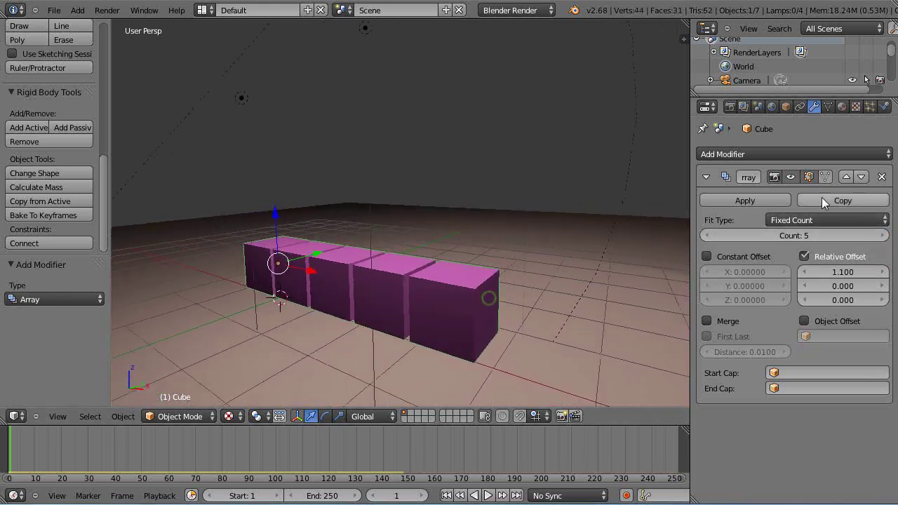
{"action": "left_click", "coordinate": [759, 201]}
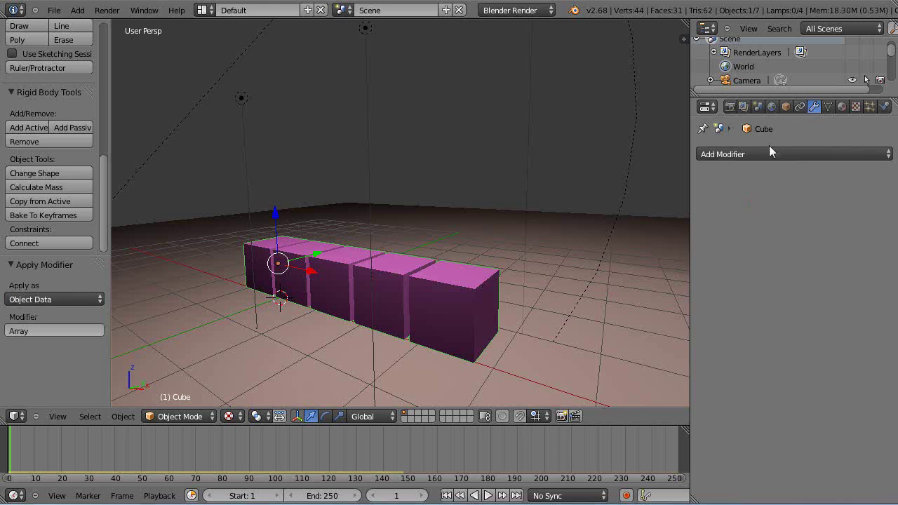
Step: Add another Array modifier to the row of cubes with relative offsets of 0 in X and 1.1 in Y
{"action": "left_click", "coordinate": [766, 155]}
{"action": "left_click", "coordinate": [578, 185]}
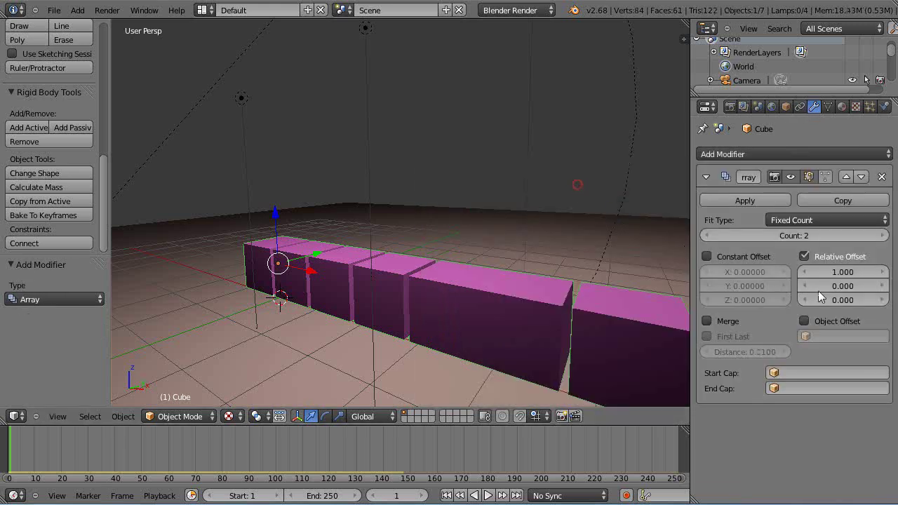
{"action": "left_click", "coordinate": [846, 274]}
{"action": "type", "text": "0"}
{"action": "key", "text": "Return"}
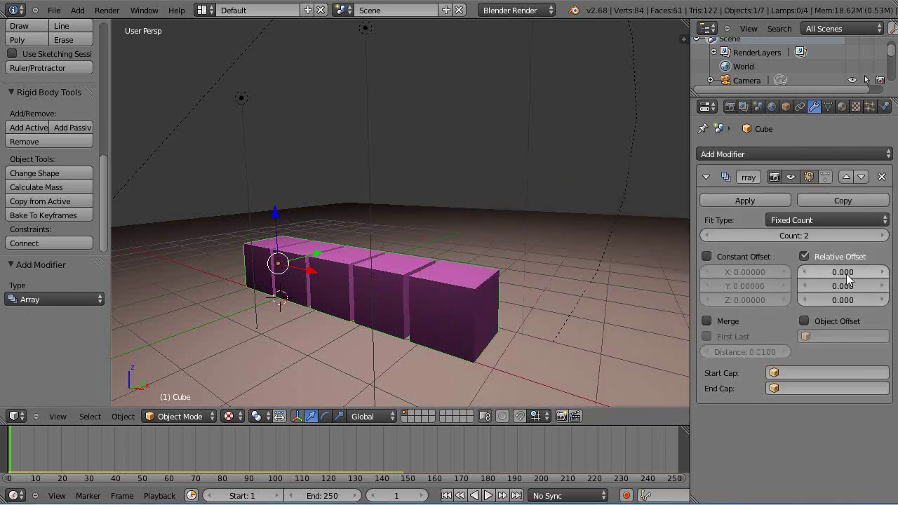
{"action": "left_click", "coordinate": [848, 286]}
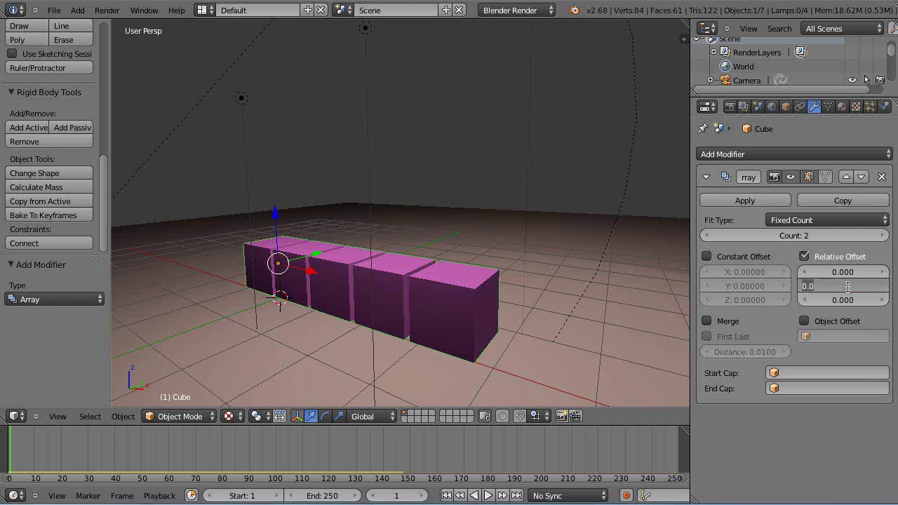
{"action": "type", "text": "1.1"}
{"action": "key", "text": "Return"}
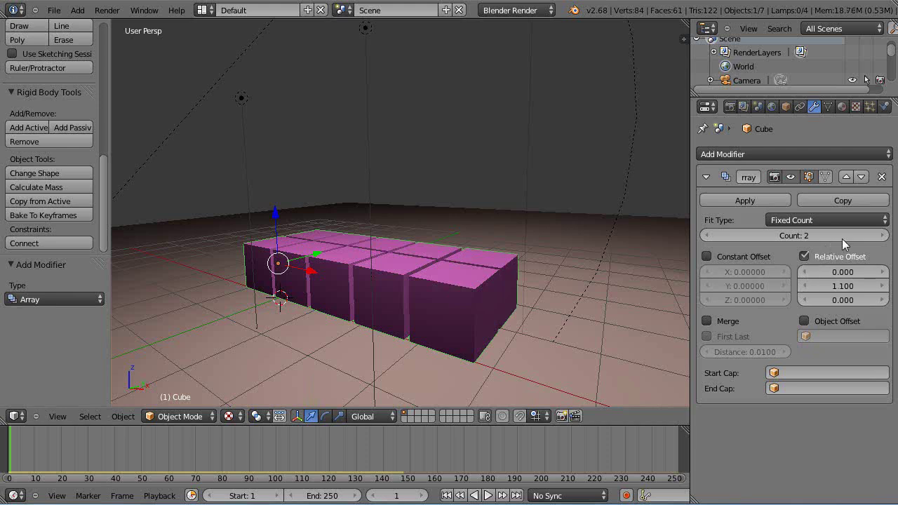
Step: Set the Y array's count to 4 and apply the modifier
{"action": "left_click", "coordinate": [883, 236]}
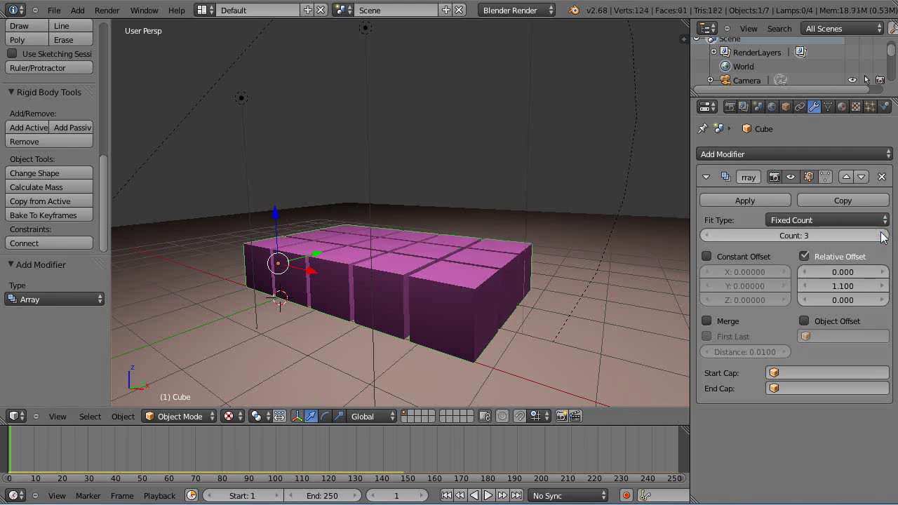
{"action": "left_click", "coordinate": [883, 235]}
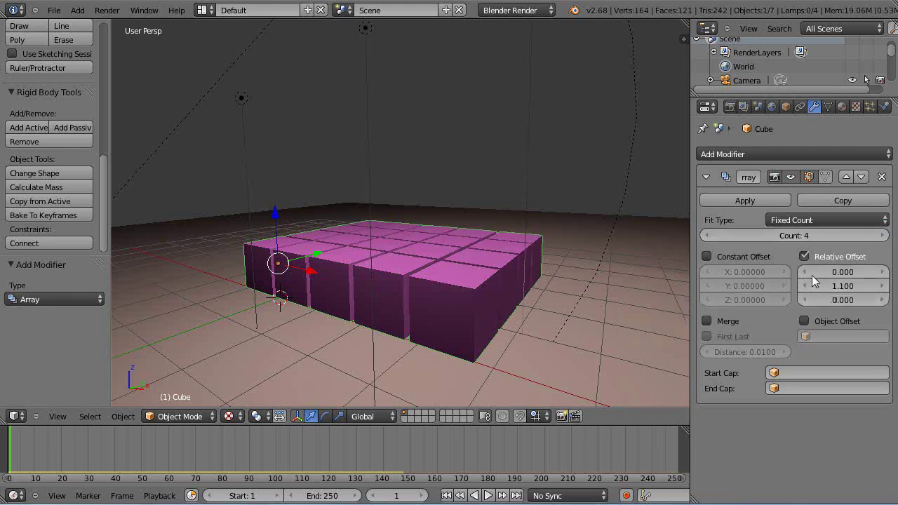
{"action": "left_click", "coordinate": [748, 200]}
Step: Add a third Array modifier to the cube layer with relative offsets of 0 in X and 1 in Z
{"action": "scroll", "coordinate": [664, 267], "scroll_direction": "down", "scroll_amount": 3}
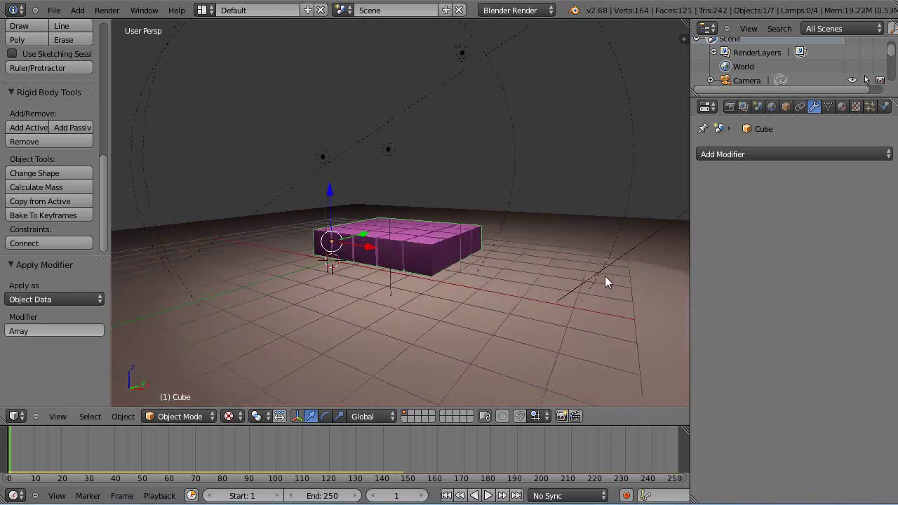
{"action": "scroll", "coordinate": [605, 280], "scroll_direction": "up", "scroll_amount": 3}
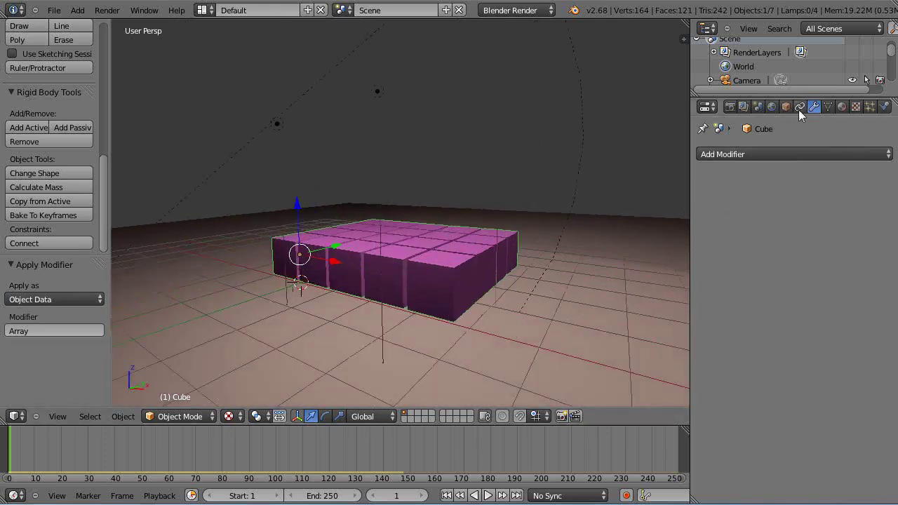
{"action": "left_click", "coordinate": [778, 154]}
{"action": "left_click", "coordinate": [567, 185]}
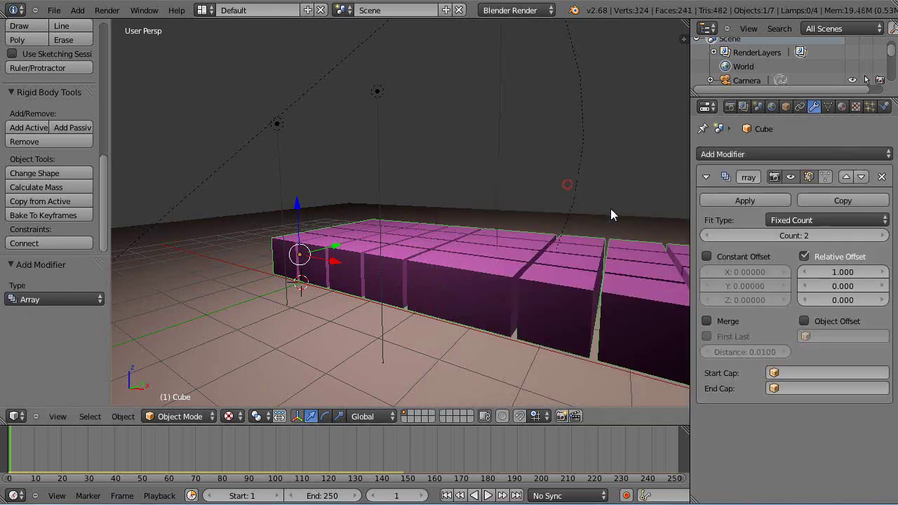
{"action": "left_click", "coordinate": [856, 273]}
{"action": "type", "text": "0"}
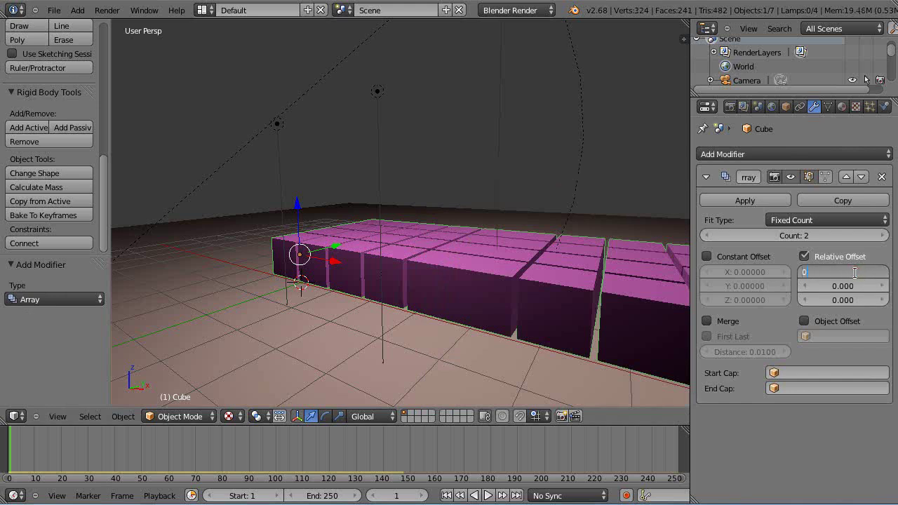
{"action": "key", "text": "Return"}
{"action": "left_click", "coordinate": [847, 303]}
{"action": "type", "text": "1"}
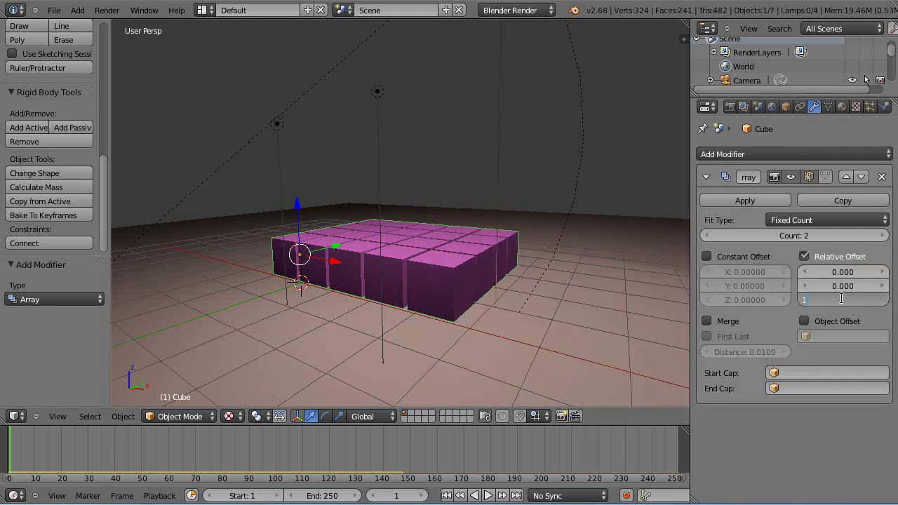
{"action": "key", "text": "Return"}
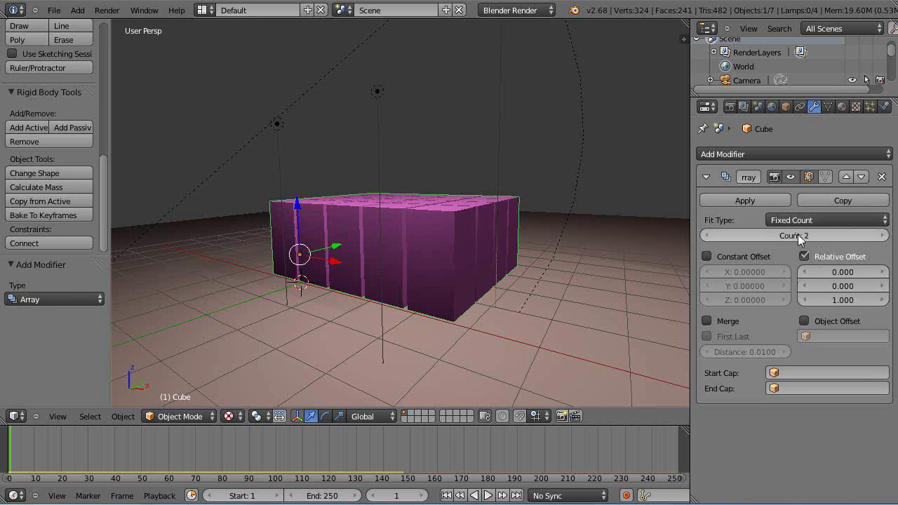
Step: Set the Z array's count to 6 and apply the modifier
{"action": "left_click", "coordinate": [880, 236]}
{"action": "left_click", "coordinate": [881, 236]}
{"action": "left_click", "coordinate": [881, 236]}
{"action": "left_click", "coordinate": [881, 237]}
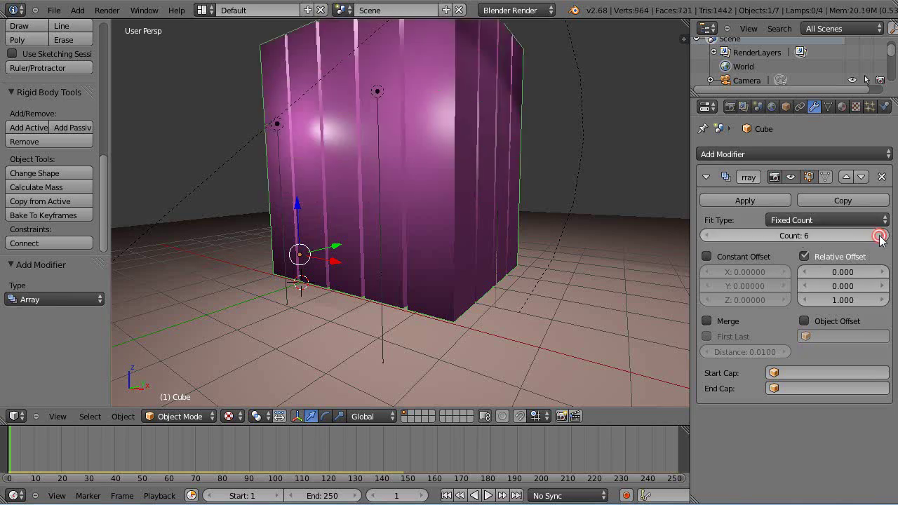
{"action": "left_click", "coordinate": [745, 200]}
Step: Examine the stacked block of cubes and the gaps between its columns from several angles and distances
{"action": "scroll", "coordinate": [578, 271], "scroll_direction": "down", "scroll_amount": 3}
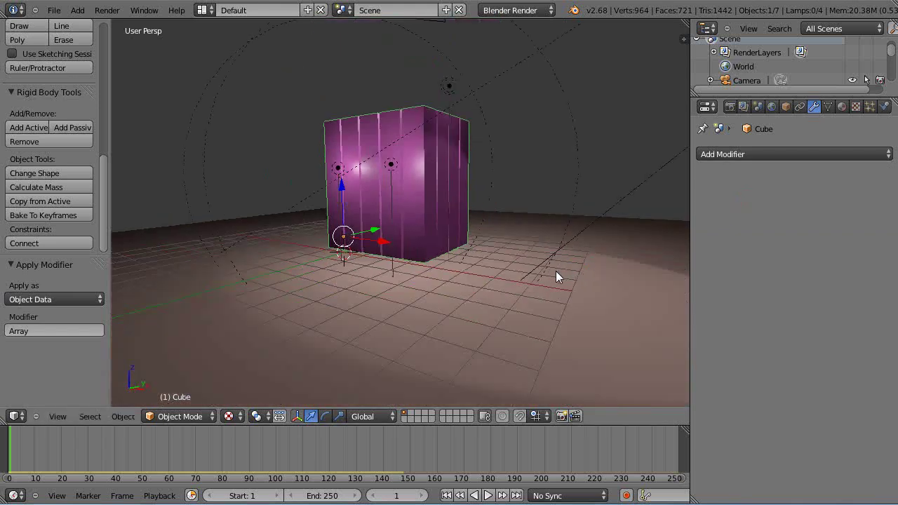
{"action": "middle_click_drag", "start_coordinate": [556, 270], "coordinate": [524, 304]}
{"action": "scroll", "coordinate": [546, 311], "scroll_direction": "down", "scroll_amount": 2}
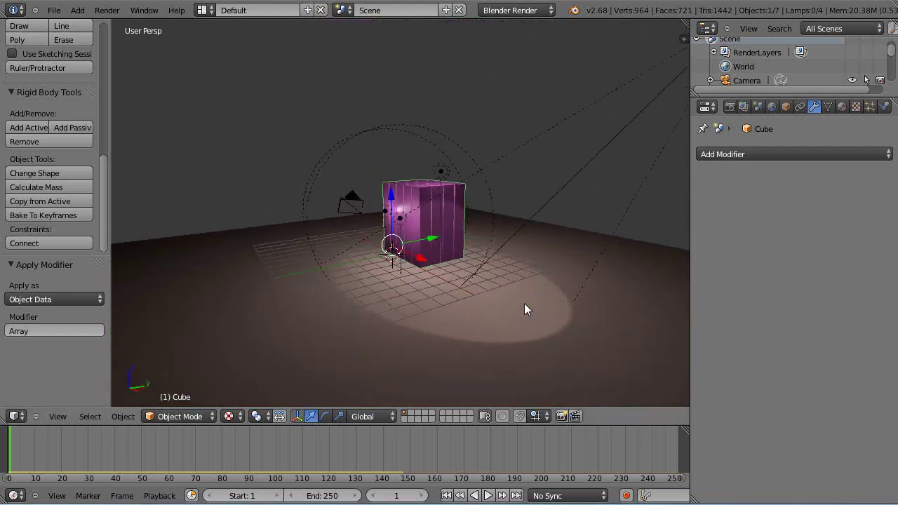
{"action": "scroll", "coordinate": [524, 303], "scroll_direction": "up", "scroll_amount": 4}
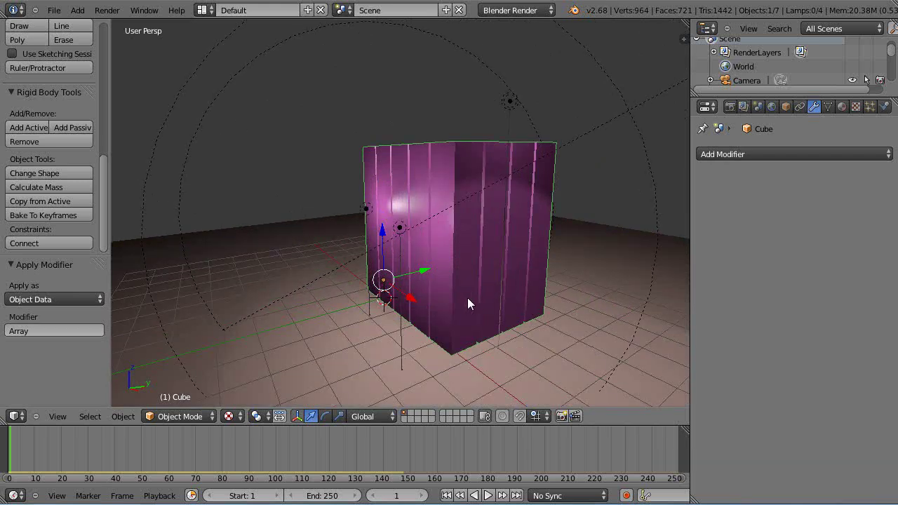
{"action": "mouse_move", "coordinate": [499, 281]}
{"action": "middle_mouse_down"}
{"action": "mouse_move", "coordinate": [510, 288]}
{"action": "mouse_move", "coordinate": [517, 265]}
{"action": "mouse_move", "coordinate": [500, 281]}
{"action": "middle_mouse_up"}
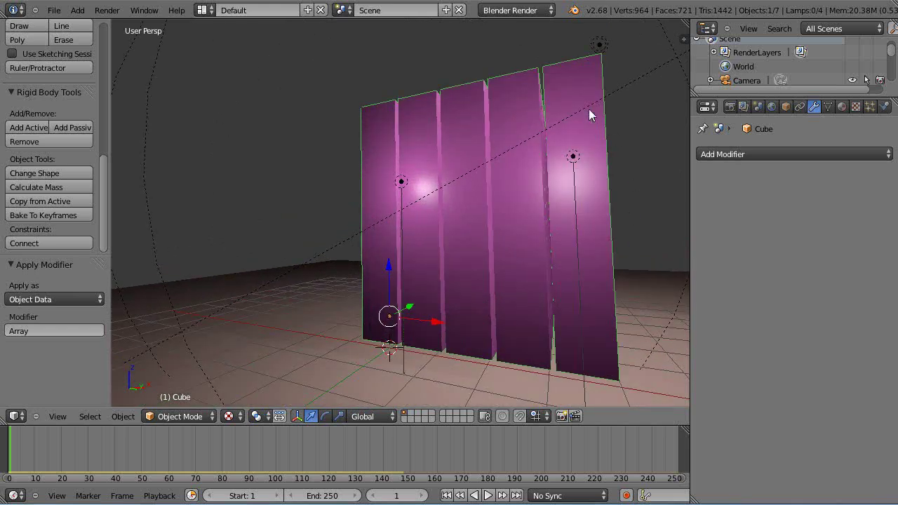
{"action": "scroll", "coordinate": [497, 281], "scroll_direction": "down", "scroll_amount": 5}
{"action": "middle_click_drag", "start_coordinate": [497, 280], "coordinate": [465, 271]}
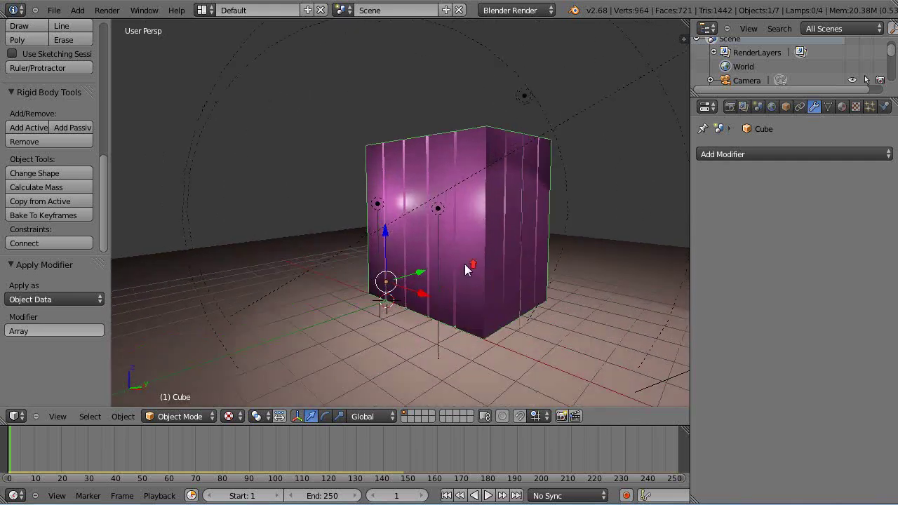
{"action": "mouse_move", "coordinate": [421, 299]}
{"action": "middle_mouse_down"}
{"action": "mouse_move", "coordinate": [438, 288]}
{"action": "mouse_move", "coordinate": [417, 293]}
{"action": "middle_mouse_up"}
{"action": "scroll", "coordinate": [417, 293], "scroll_direction": "up", "scroll_amount": 2}
{"action": "scroll", "coordinate": [470, 205], "scroll_direction": "down", "scroll_amount": 2}
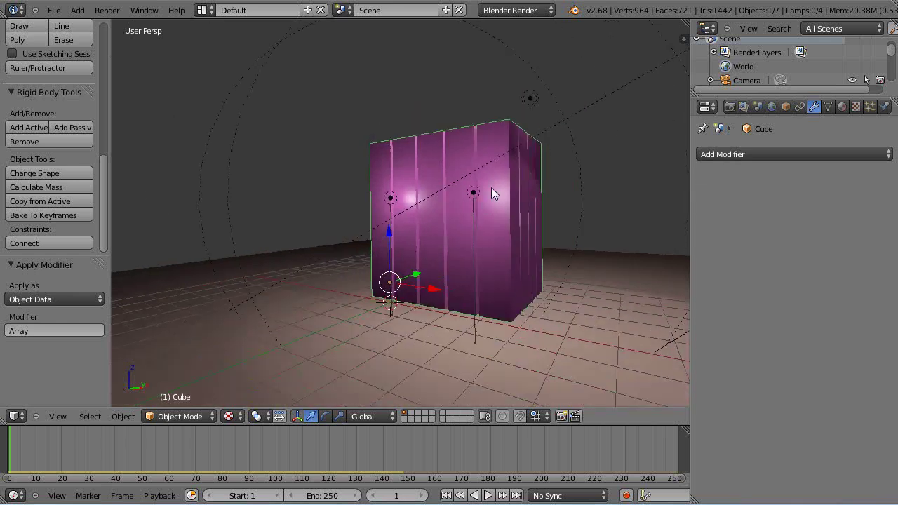
Step: Separate the block's mesh by loose parts into individual cube objects and return to Object Mode
{"action": "key", "text": "Tab"}
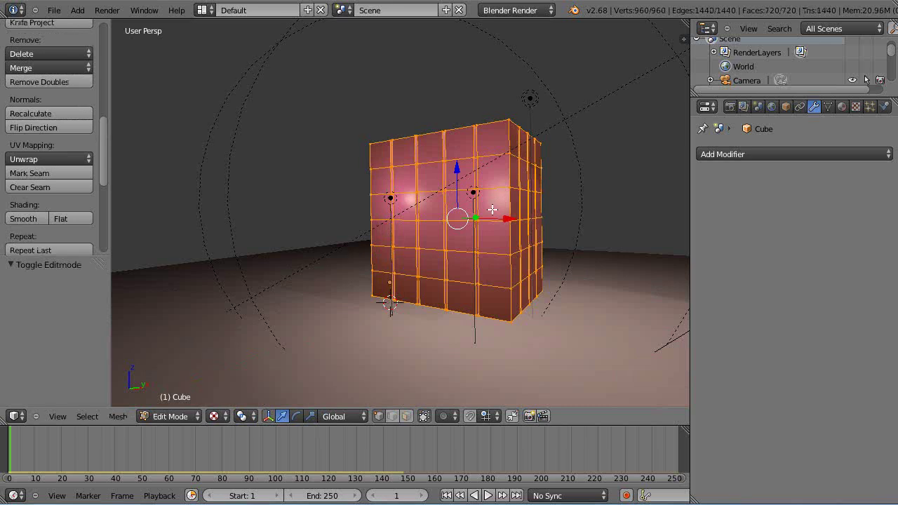
{"action": "key", "text": "p"}
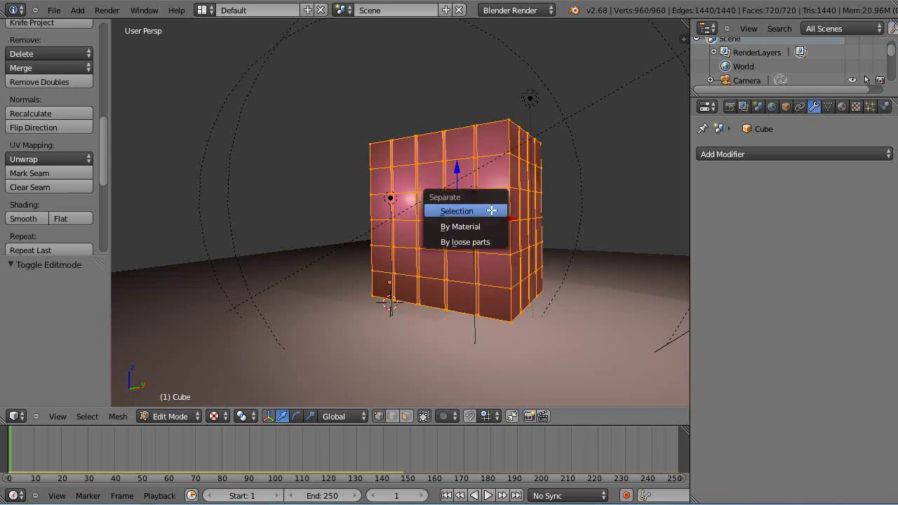
{"action": "left_click", "coordinate": [456, 240]}
{"action": "scroll", "coordinate": [559, 257], "scroll_direction": "up", "scroll_amount": 2}
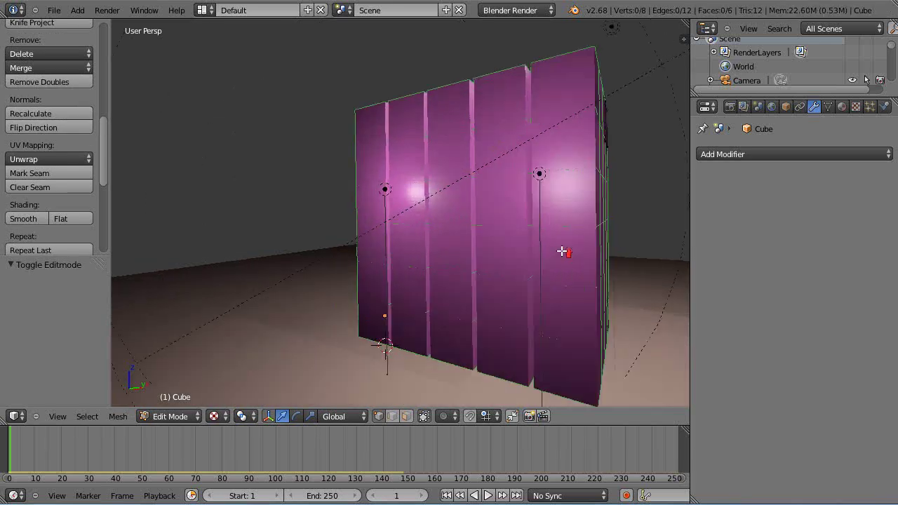
{"action": "scroll", "coordinate": [564, 250], "scroll_direction": "down", "scroll_amount": 1}
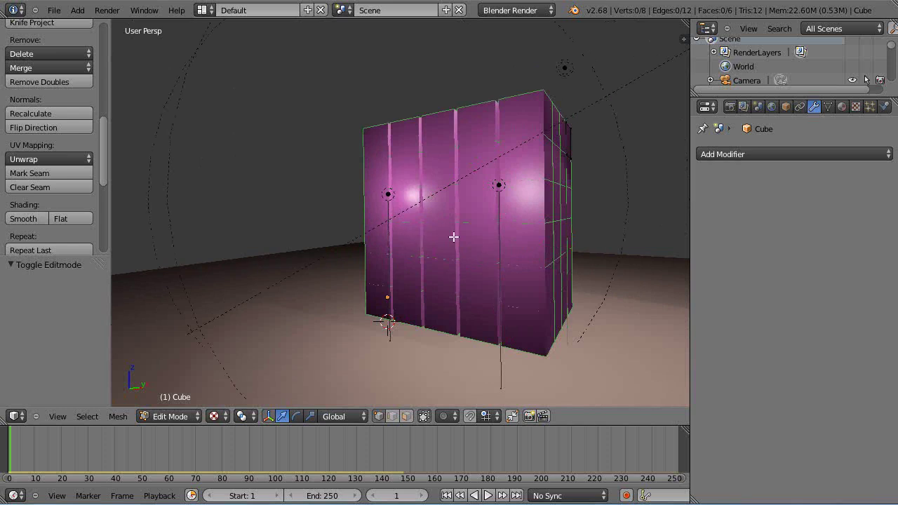
{"action": "key", "text": "Tab"}
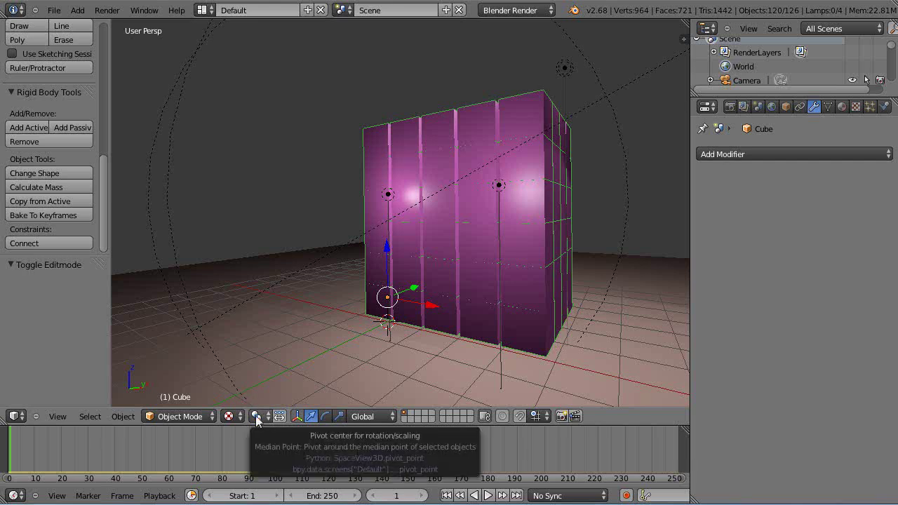
Step: Set the origin of all separated cubes to their own geometry
{"action": "left_click", "coordinate": [127, 417]}
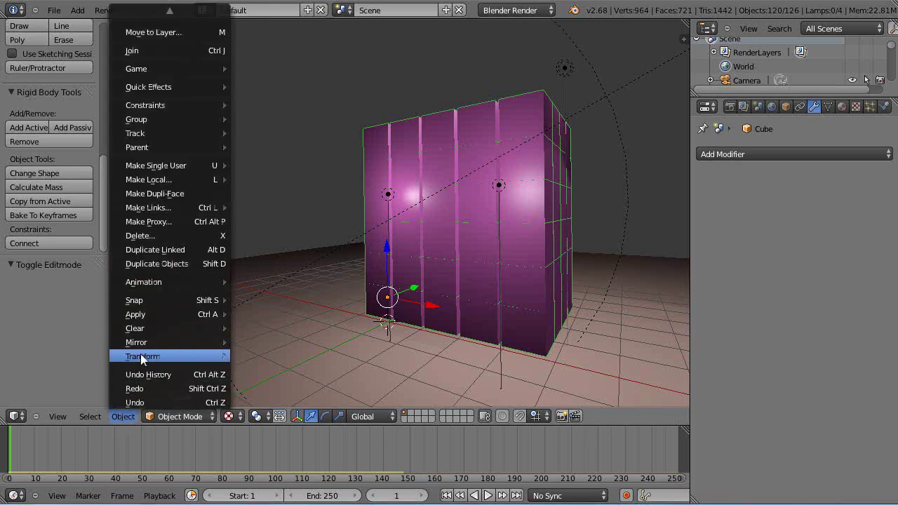
{"action": "mouse_move", "coordinate": [141, 356]}
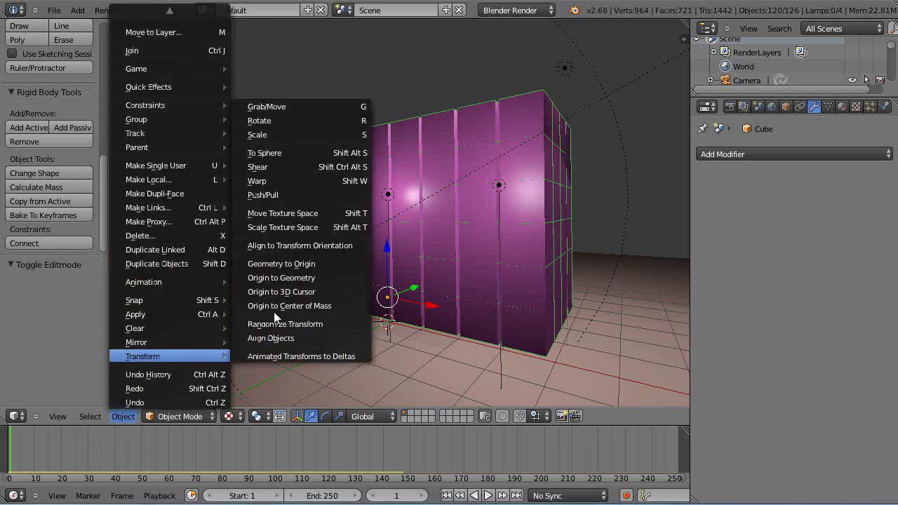
{"action": "left_click", "coordinate": [285, 280]}
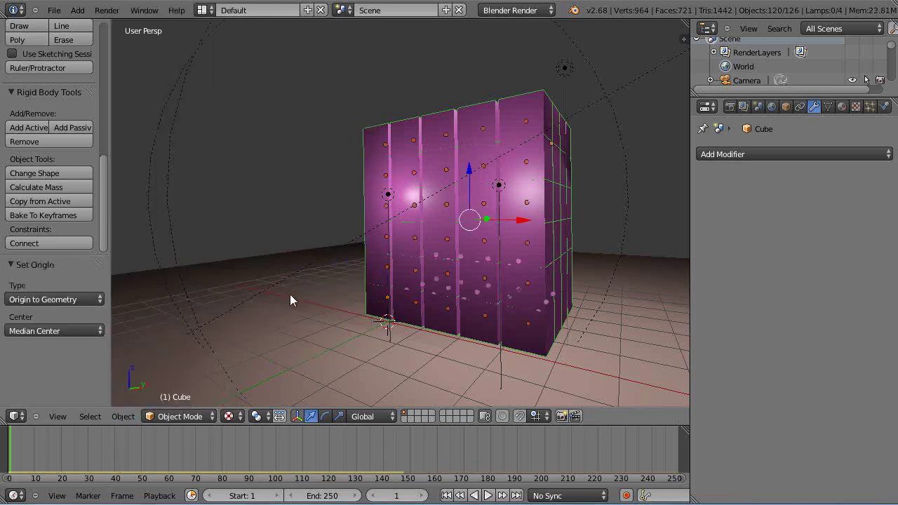
{"action": "key", "text": "r"}
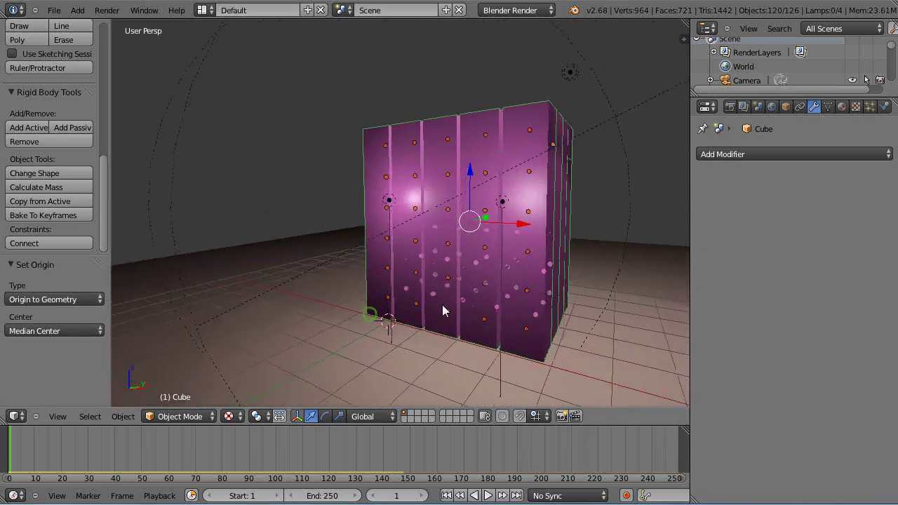
Step: Select the floor plane and make it a passive rigid body
{"action": "middle_click_drag", "start_coordinate": [516, 164], "coordinate": [505, 207]}
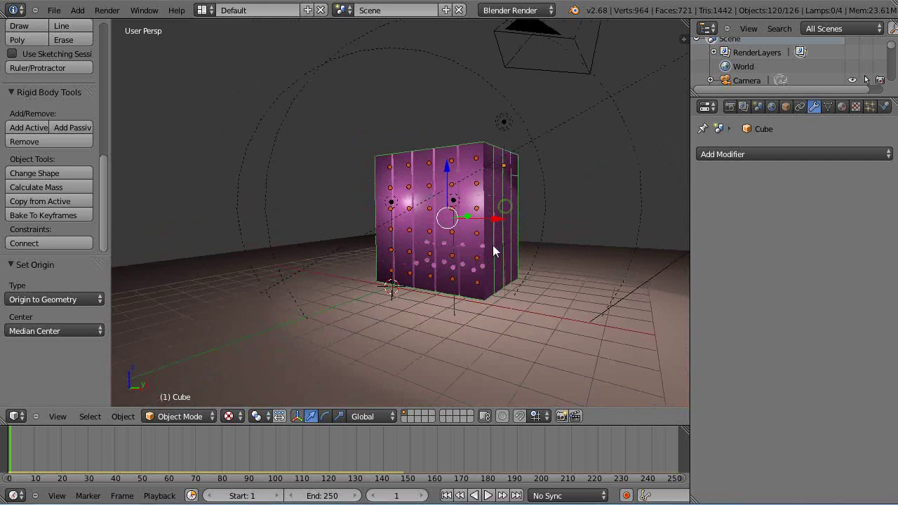
{"action": "scroll", "coordinate": [495, 249], "scroll_direction": "down", "scroll_amount": 3}
{"action": "middle_click_drag", "start_coordinate": [498, 253], "coordinate": [479, 259]}
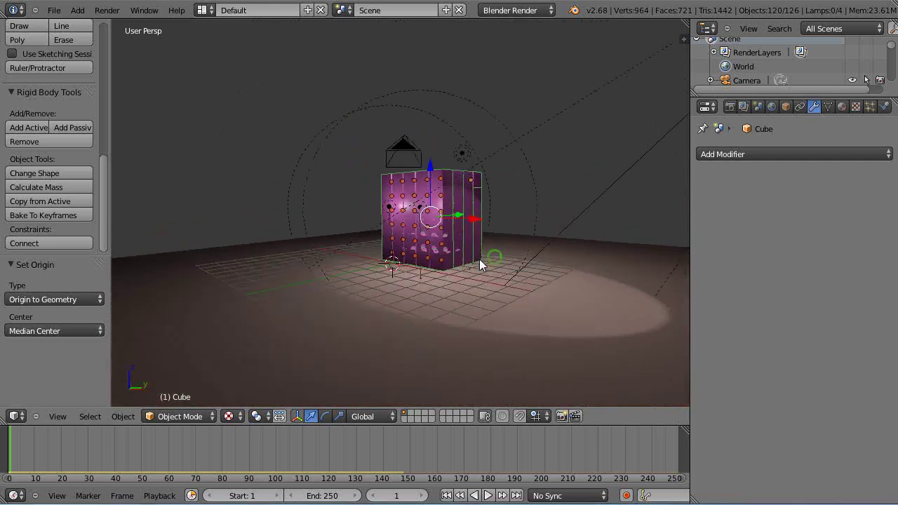
{"action": "right_click", "coordinate": [319, 309]}
{"action": "scroll", "coordinate": [54, 203], "scroll_direction": "up", "scroll_amount": 4}
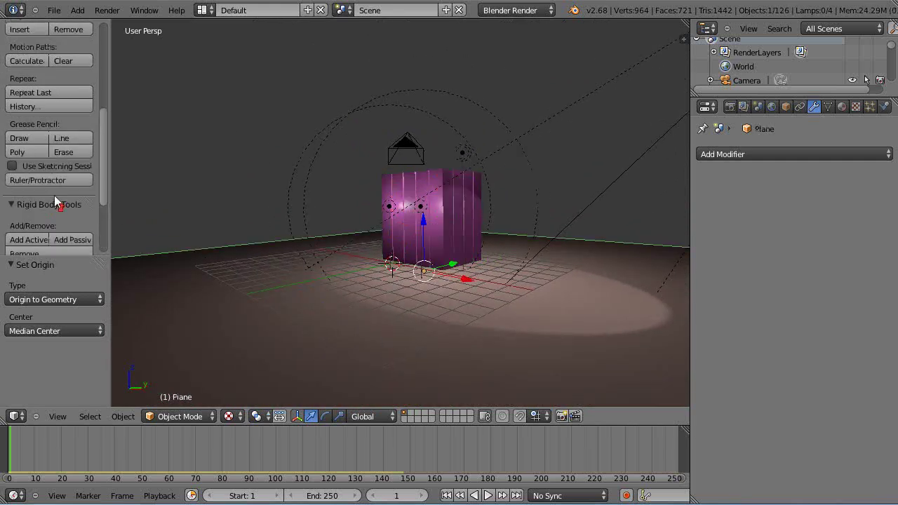
{"action": "left_click", "coordinate": [64, 240]}
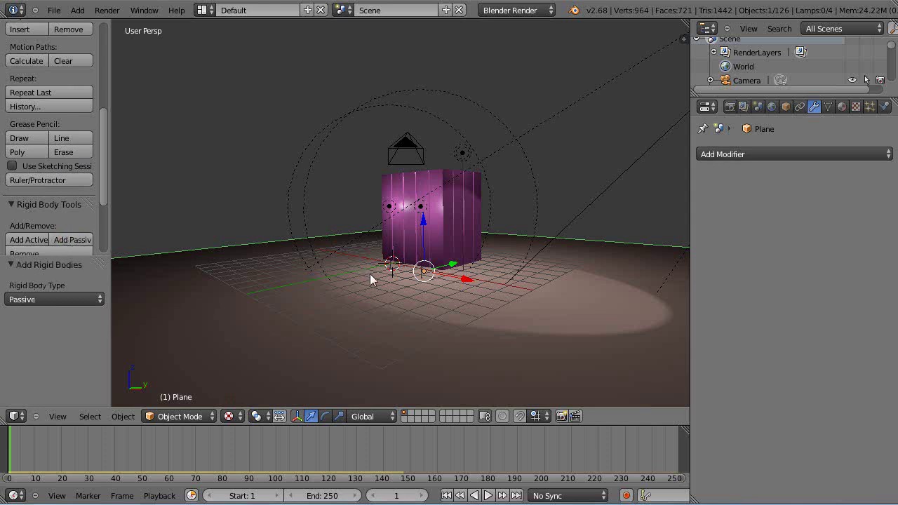
Step: Widen the 3D viewport and play the rigid body simulation of the cubes, then stop it and return to frame 1
{"action": "scroll", "coordinate": [370, 274], "scroll_direction": "up", "scroll_amount": 3}
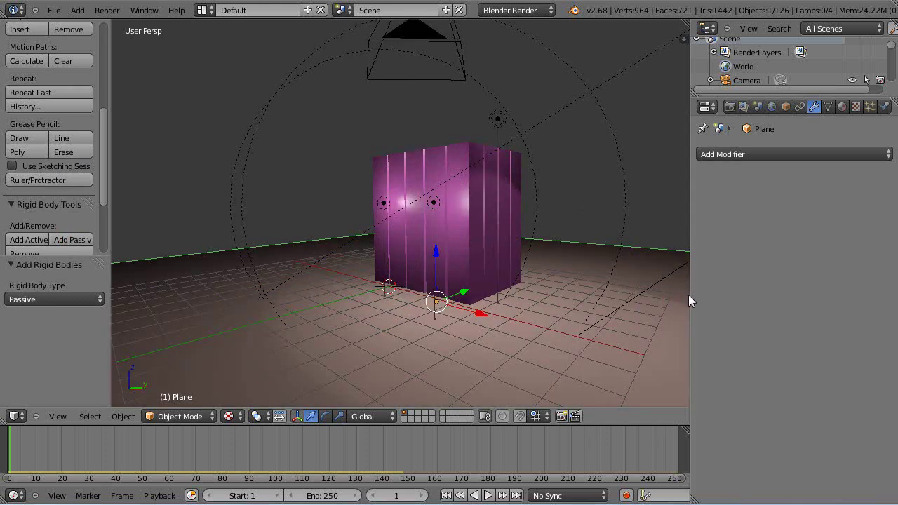
{"action": "left_click_drag", "start_coordinate": [689, 295], "coordinate": [757, 299]}
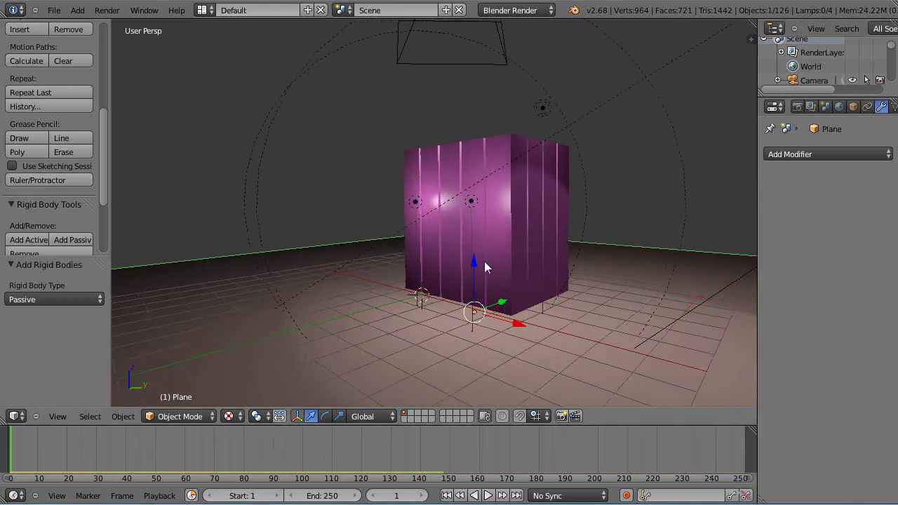
{"action": "key", "text": "alt+a"}
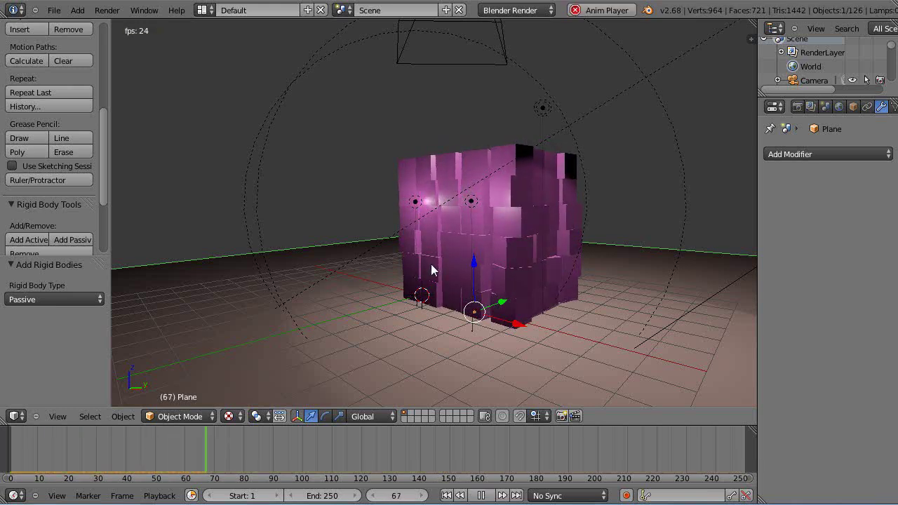
{"action": "key", "text": "Escape"}
Step: Snap the 3D cursor to the center of the scene
{"action": "scroll", "coordinate": [431, 267], "scroll_direction": "down", "scroll_amount": 4}
{"action": "middle_click_drag", "start_coordinate": [419, 274], "coordinate": [454, 278]}
{"action": "scroll", "coordinate": [451, 278], "scroll_direction": "up", "scroll_amount": 3}
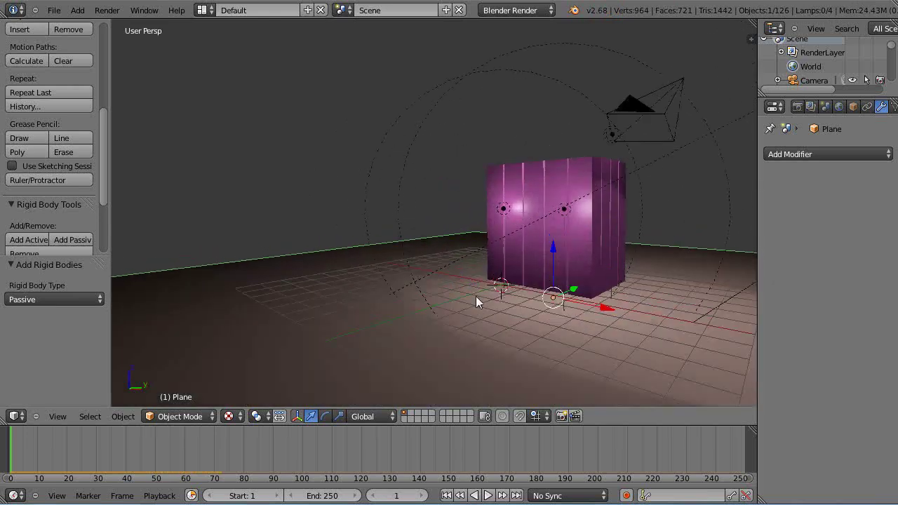
{"action": "key", "text": "shift+s"}
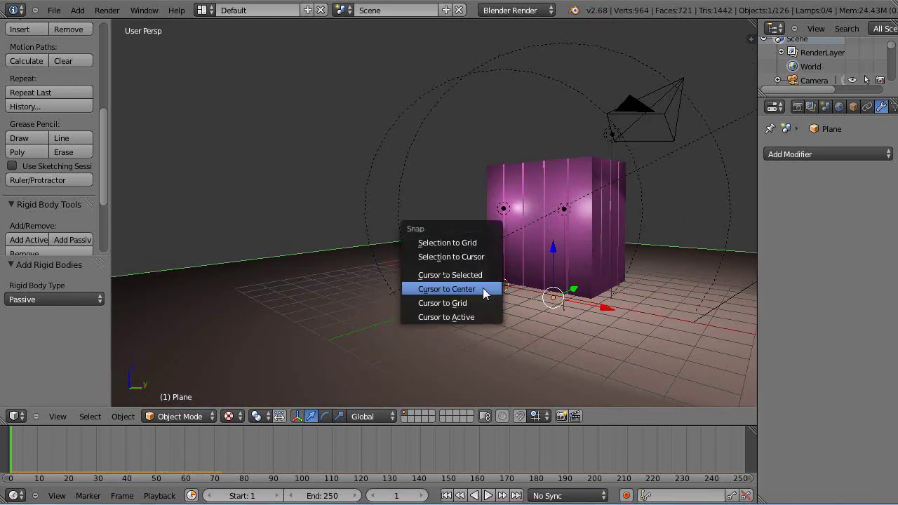
{"action": "left_click", "coordinate": [473, 291]}
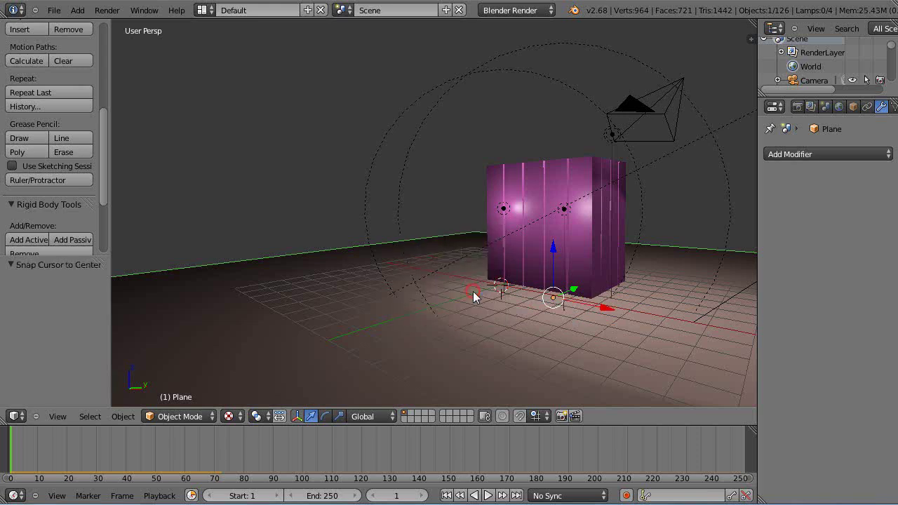
Step: Add an icosphere mesh at the 3D cursor
{"action": "scroll", "coordinate": [546, 322], "scroll_direction": "down", "scroll_amount": 2}
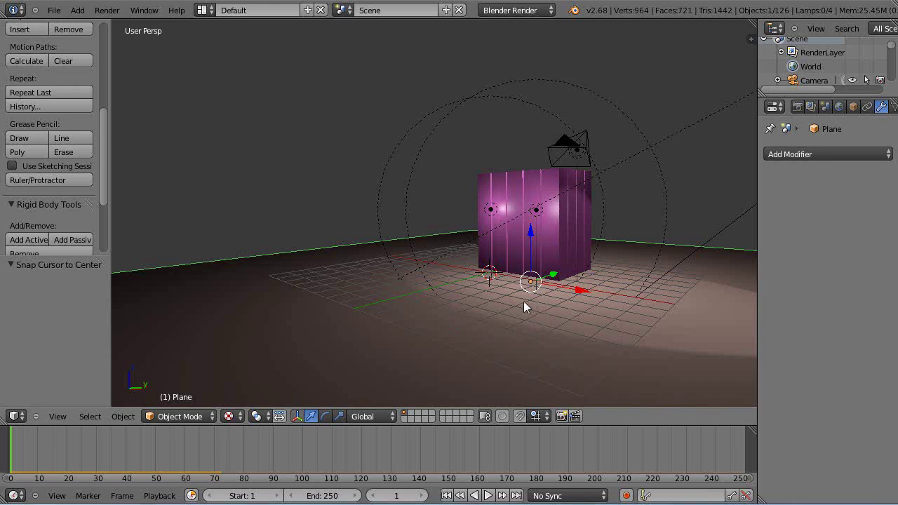
{"action": "key", "text": "shift+a"}
{"action": "mouse_move", "coordinate": [524, 301]}
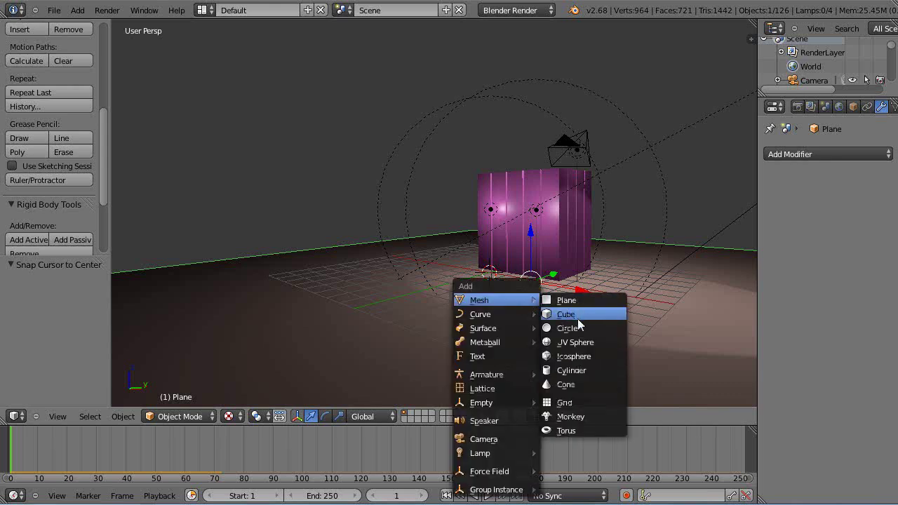
{"action": "left_click", "coordinate": [571, 357]}
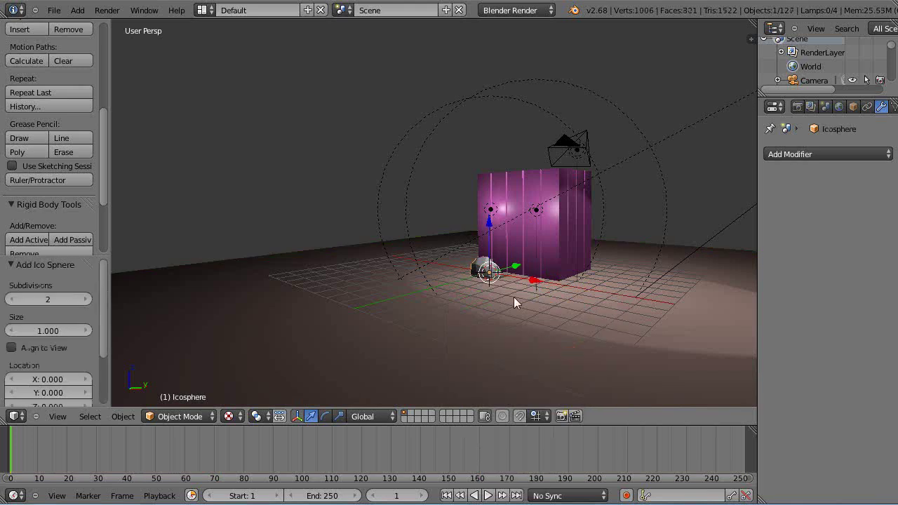
Step: Move the icosphere clear of the cube block and give it a light blue material with specular intensity 0
{"action": "left_click_drag", "start_coordinate": [514, 266], "coordinate": [369, 227]}
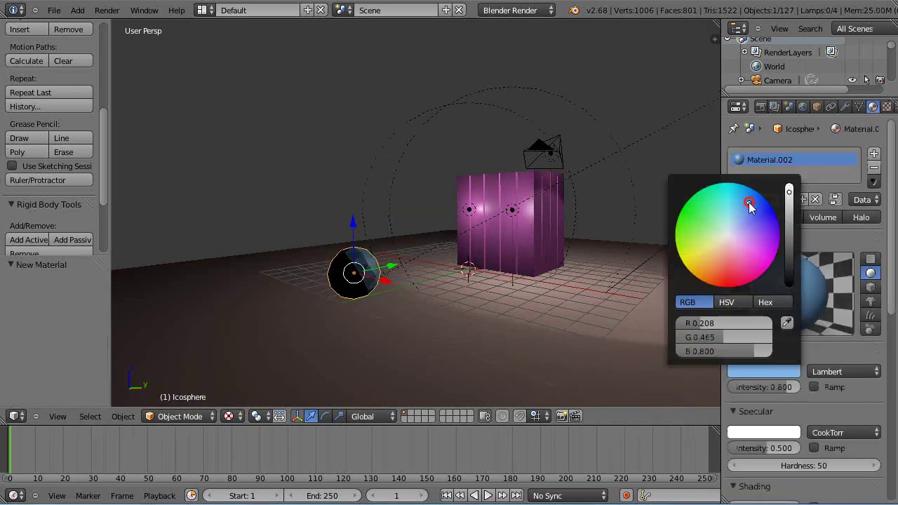
{"action": "left_click_drag", "start_coordinate": [768, 448], "coordinate": [697, 448]}
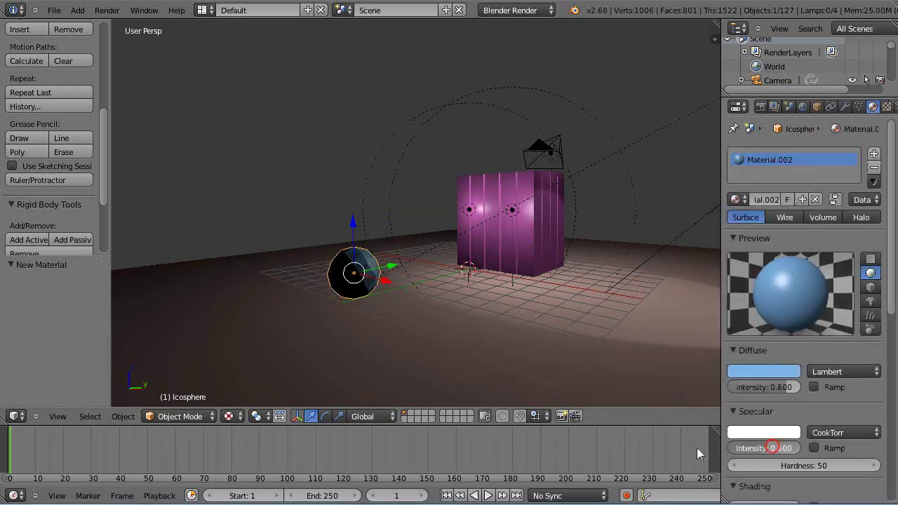
{"action": "scroll", "coordinate": [463, 306], "scroll_direction": "down", "scroll_amount": 4}
{"action": "scroll", "coordinate": [452, 303], "scroll_direction": "up", "scroll_amount": 4}
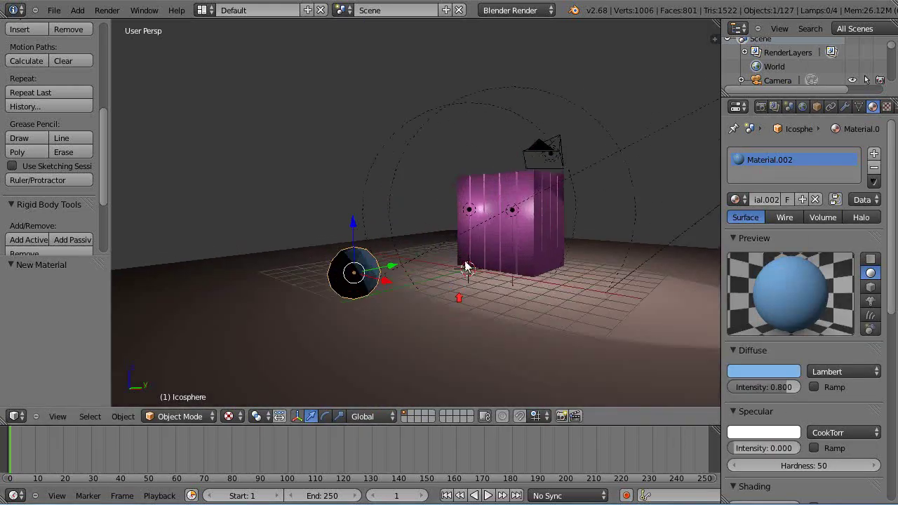
Step: Move the point lamp nearest the icosphere about -7.9 units along Y so that it lights the icosphere
{"action": "left_click", "coordinate": [471, 203]}
{"action": "left_click", "coordinate": [477, 214]}
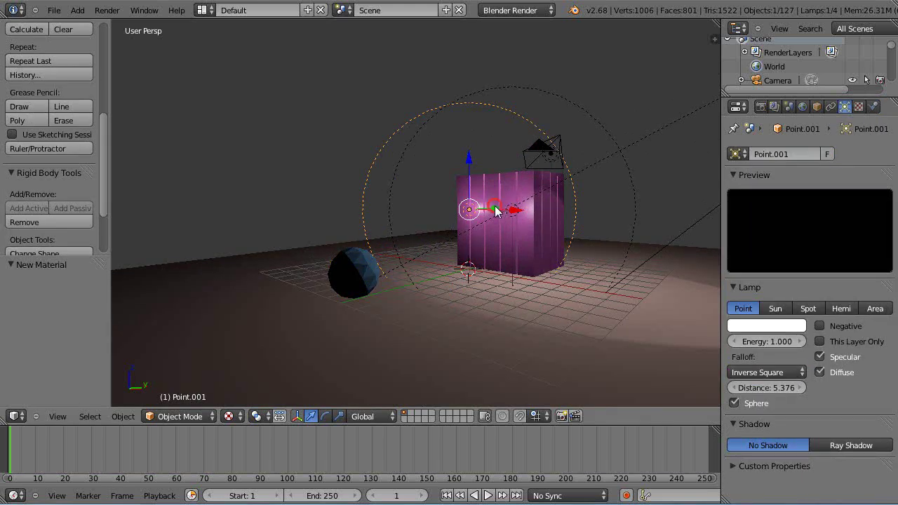
{"action": "left_click_drag", "start_coordinate": [496, 209], "coordinate": [359, 251]}
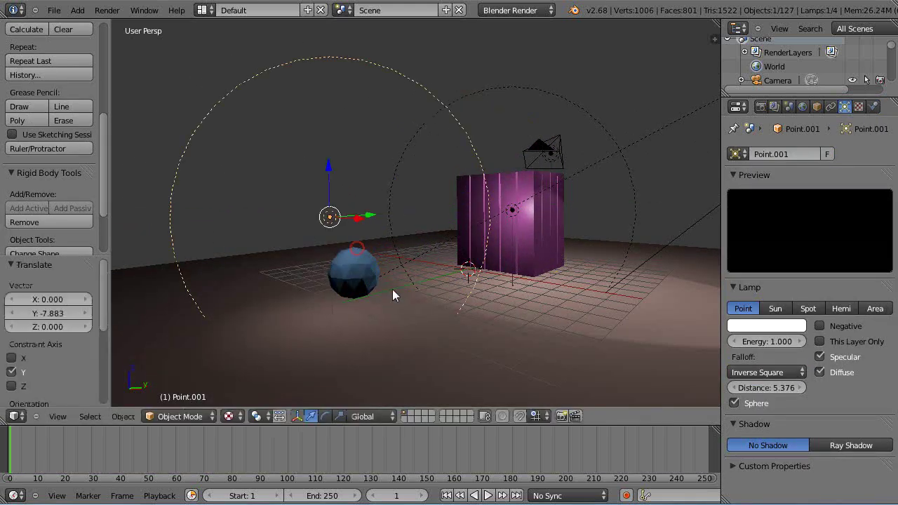
Step: Make the icosphere an active rigid body, play the simulation briefly, and return to frame 1
{"action": "scroll", "coordinate": [393, 289], "scroll_direction": "up", "scroll_amount": 3}
{"action": "middle_click_drag", "start_coordinate": [388, 297], "coordinate": [504, 276]}
{"action": "right_click", "coordinate": [344, 298]}
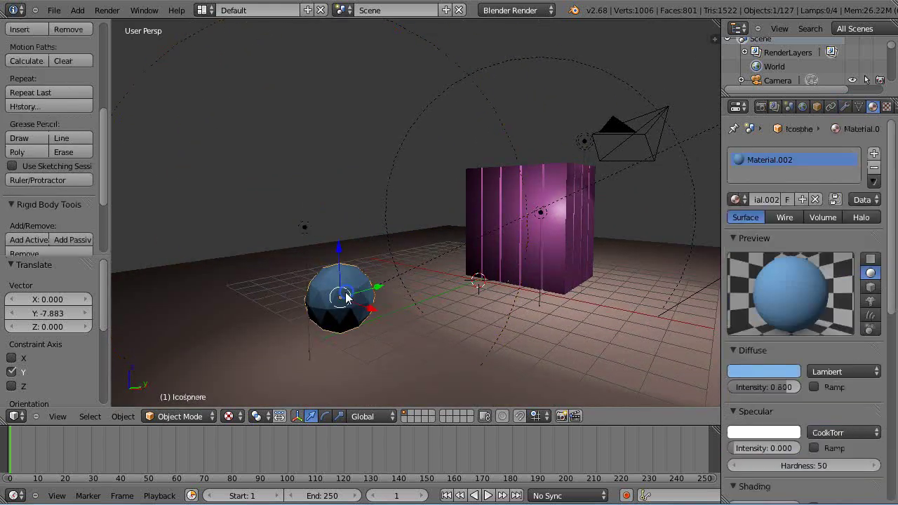
{"action": "left_click", "coordinate": [28, 240]}
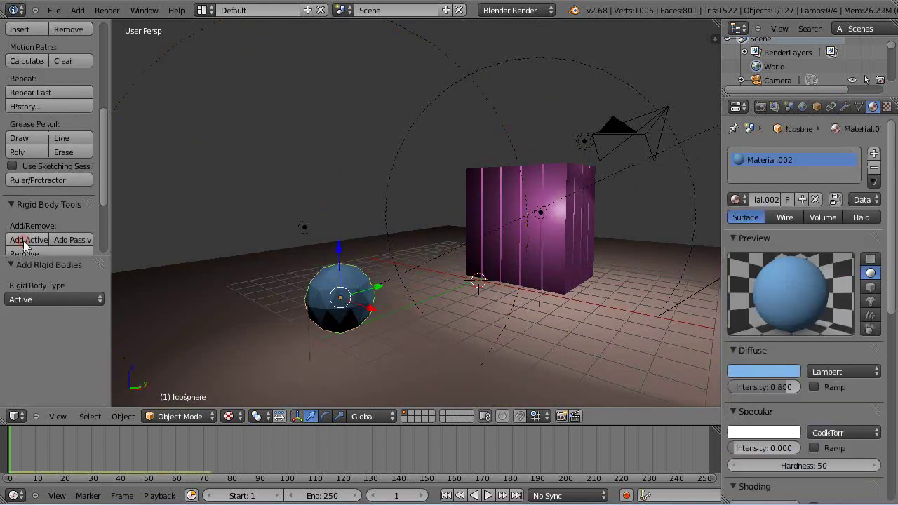
{"action": "key", "text": "alt+a"}
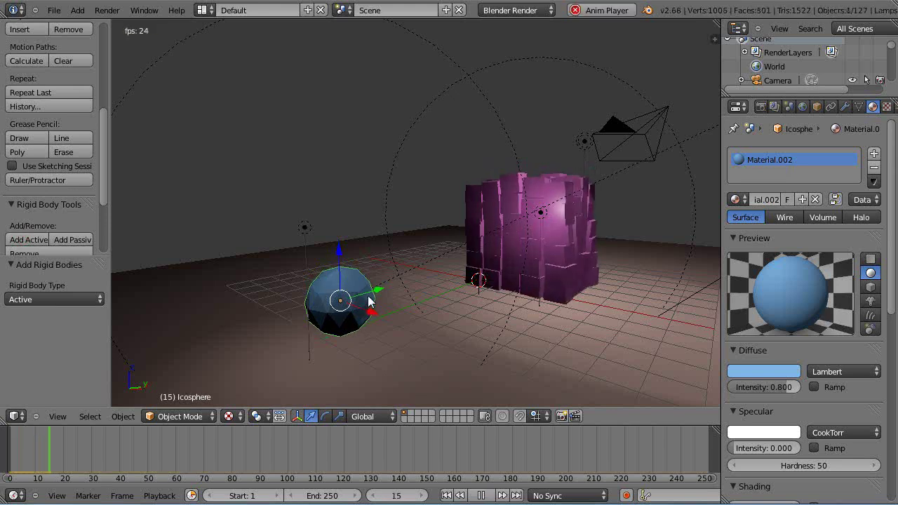
{"action": "key", "text": "Escape"}
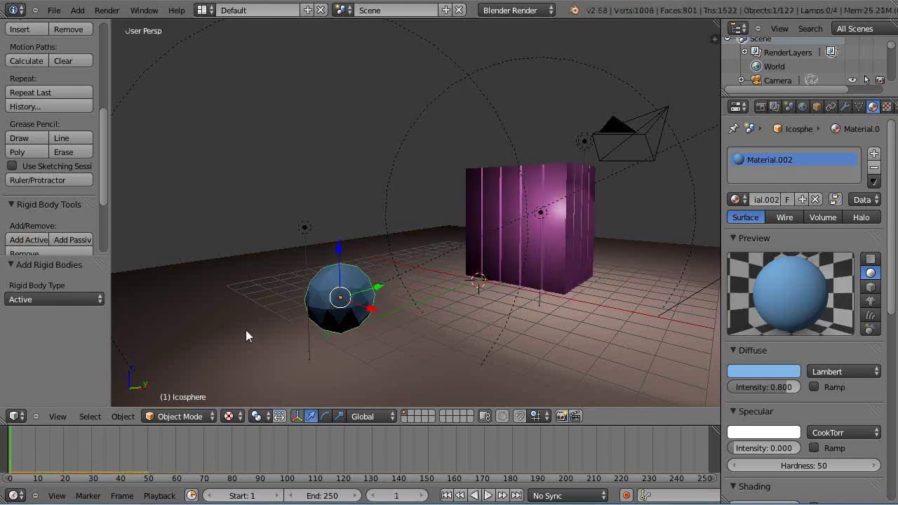
Step: Insert a location keyframe for the icosphere at frame 1
{"action": "middle_click_drag", "start_coordinate": [391, 344], "coordinate": [336, 323]}
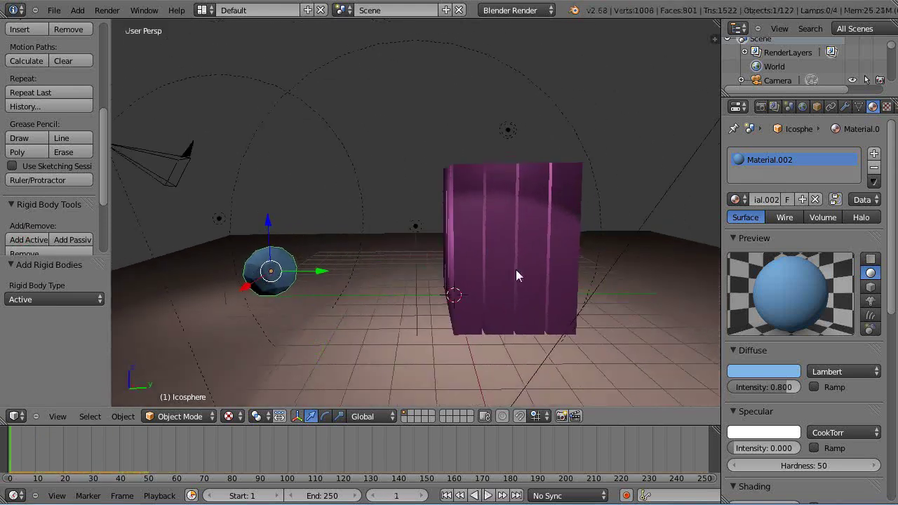
{"action": "scroll", "coordinate": [555, 284], "scroll_direction": "down", "scroll_amount": 3}
{"action": "scroll", "coordinate": [547, 286], "scroll_direction": "up", "scroll_amount": 3}
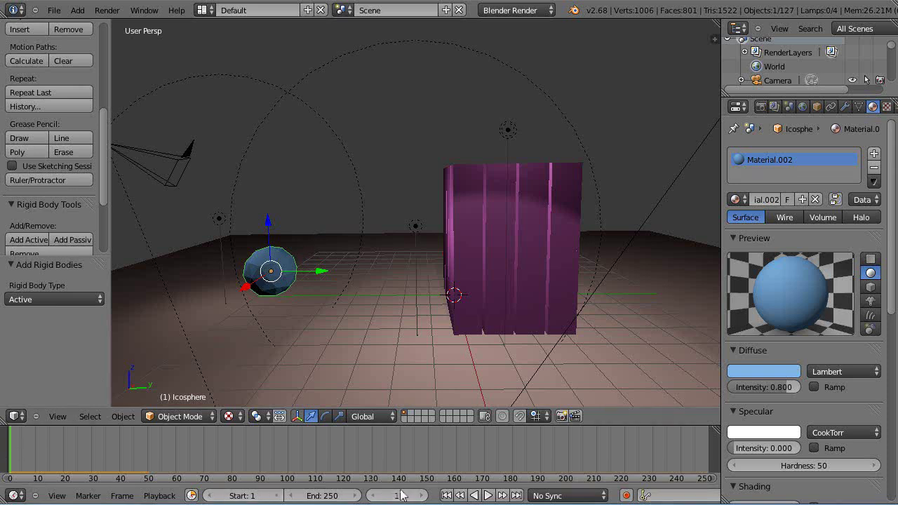
{"action": "key", "text": "o"}
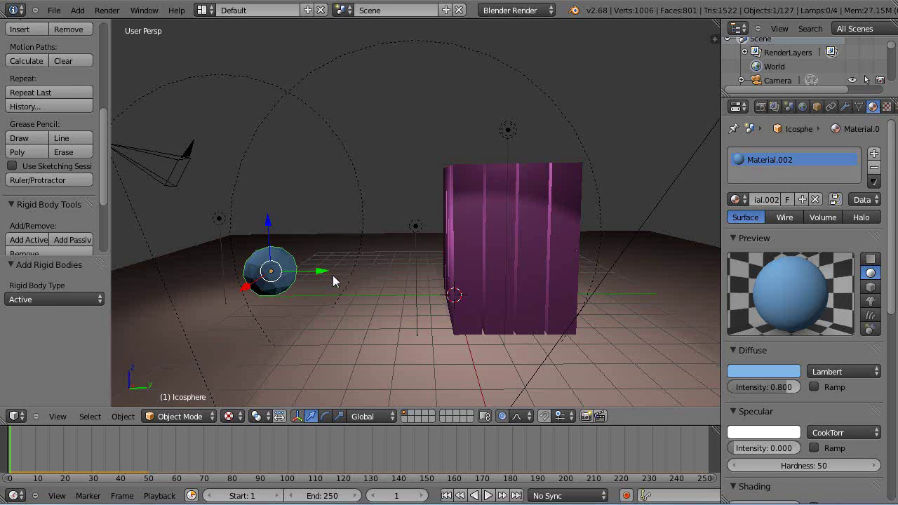
{"action": "key", "text": "i"}
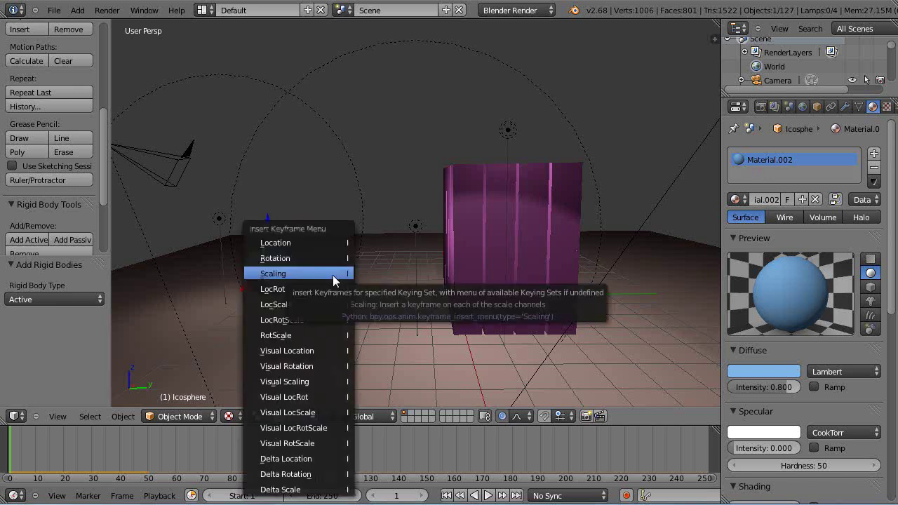
{"action": "left_click", "coordinate": [315, 243]}
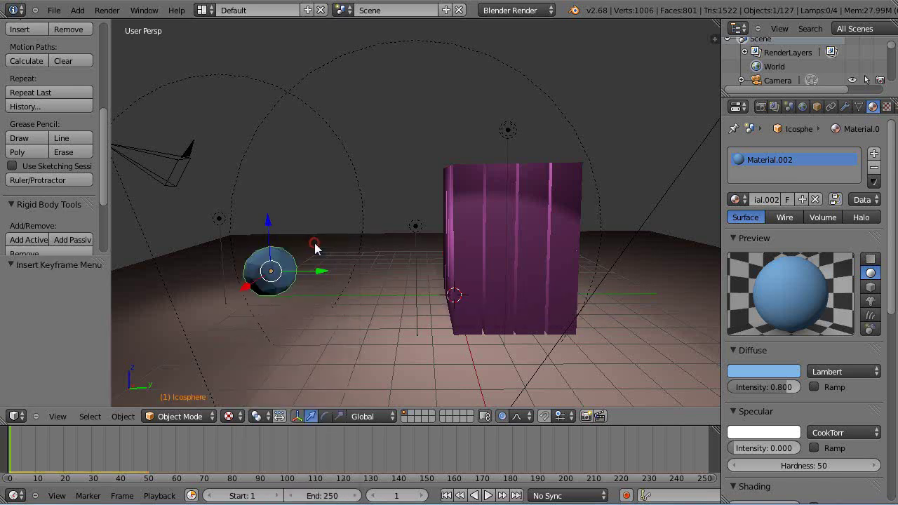
Step: At frame 119, move the icosphere about 15.8 units along Y past the cubes and insert a location keyframe
{"action": "left_click", "coordinate": [343, 456]}
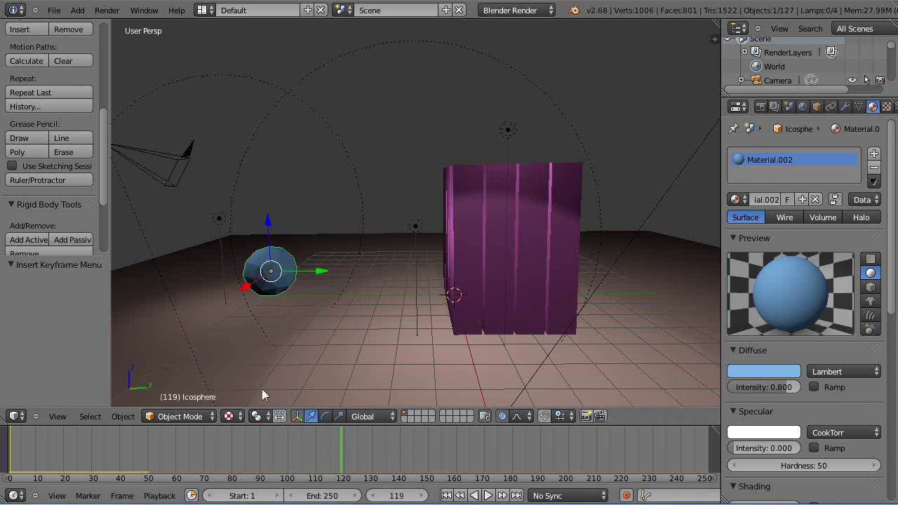
{"action": "left_click_drag", "start_coordinate": [315, 271], "coordinate": [717, 288]}
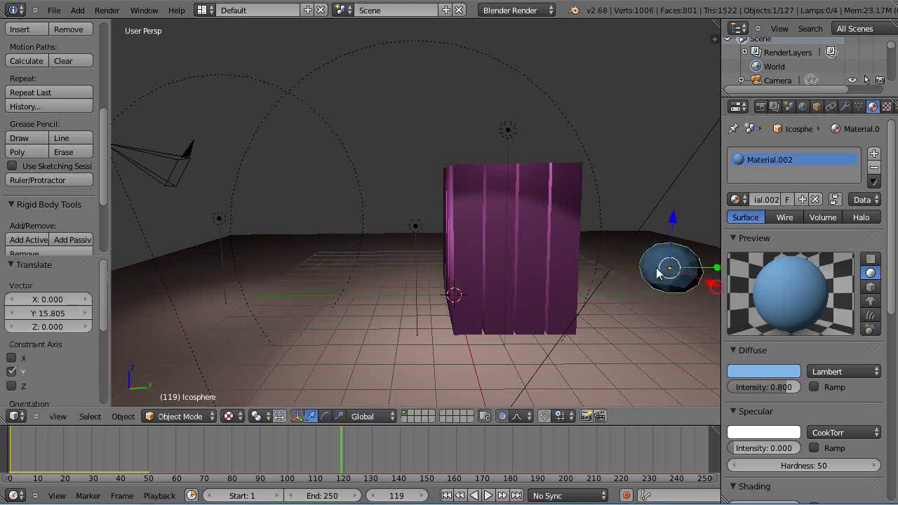
{"action": "key", "text": "i"}
{"action": "left_click", "coordinate": [635, 227]}
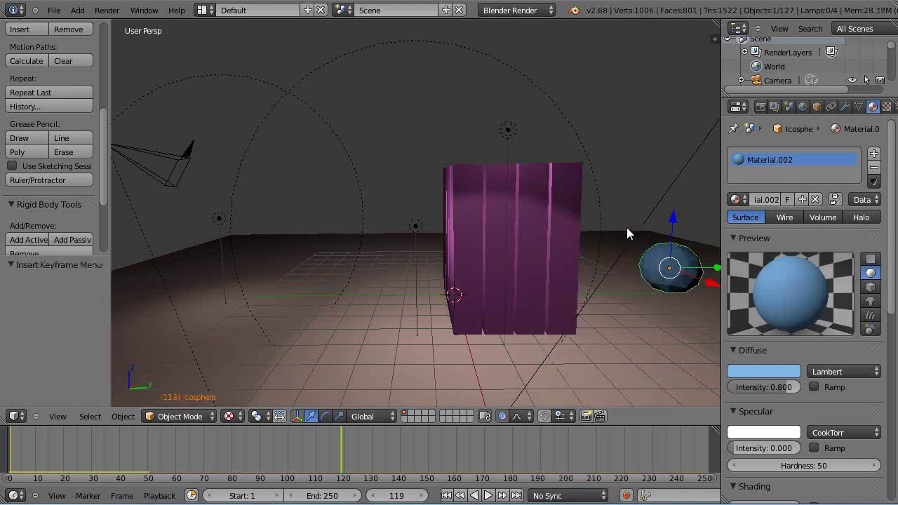
Step: Play the simulation from the start to check the icosphere's keyframed motion, and stop it
{"action": "left_click", "coordinate": [8, 443]}
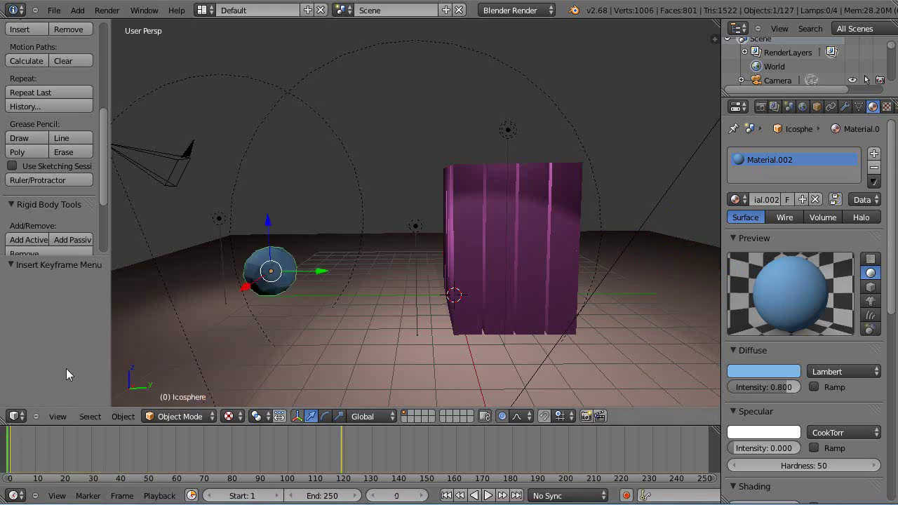
{"action": "key", "text": "alt+a"}
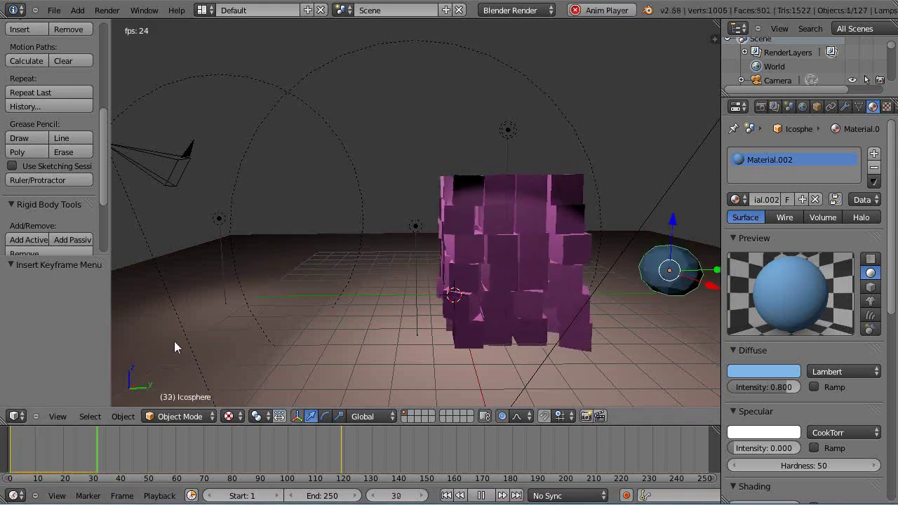
{"action": "key", "text": "Escape"}
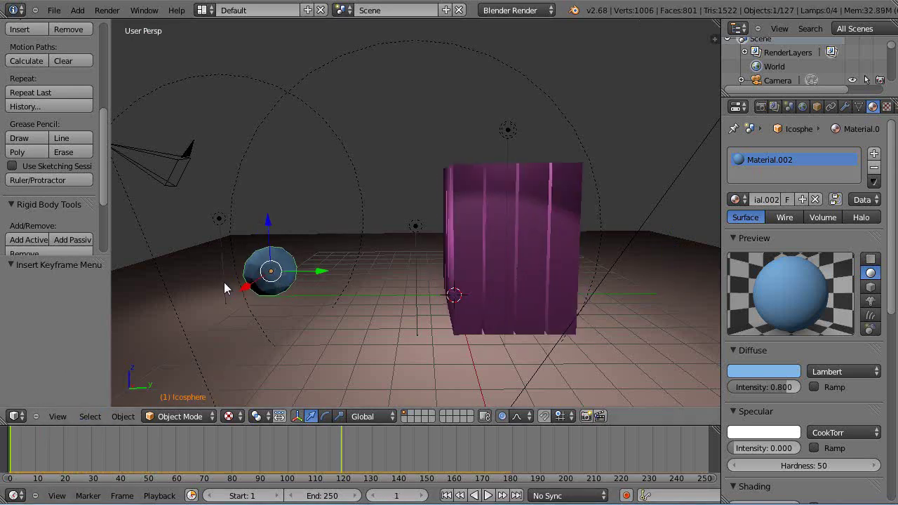
Step: Remove the rigid body from the icosphere and briefly play the animation to test it
{"action": "scroll", "coordinate": [115, 255], "scroll_direction": "up", "scroll_amount": 2}
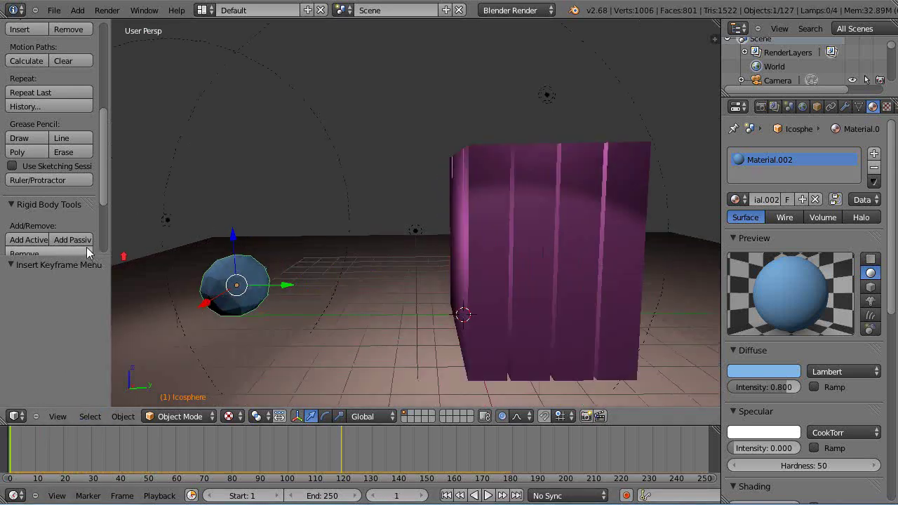
{"action": "left_click", "coordinate": [28, 255]}
{"action": "key", "text": "alt+a"}
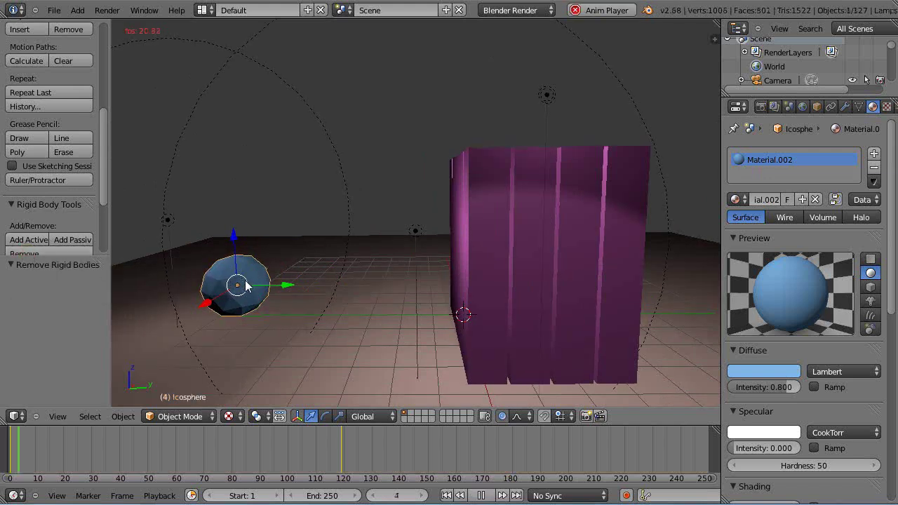
{"action": "key", "text": "Escape"}
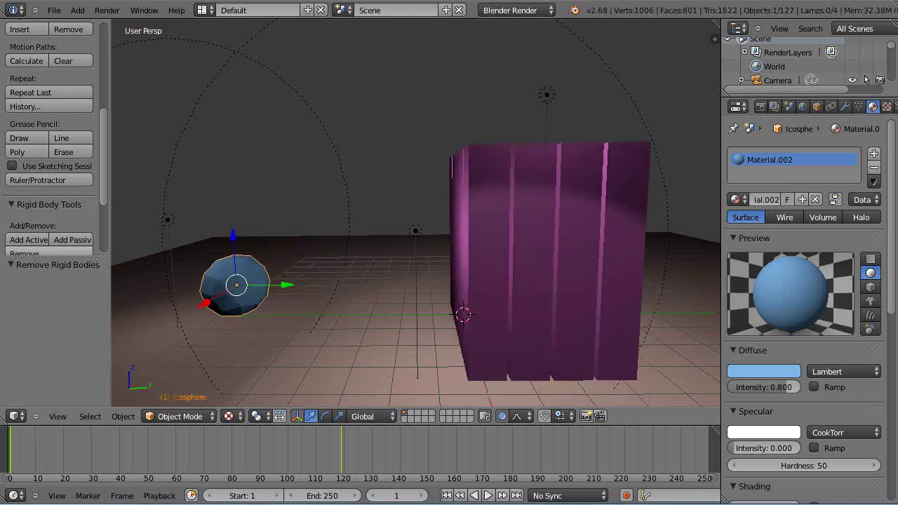
Step: Make the icosphere an active rigid body again, test the simulation, and return to frame 1
{"action": "left_click_drag", "start_coordinate": [104, 176], "coordinate": [66, 194]}
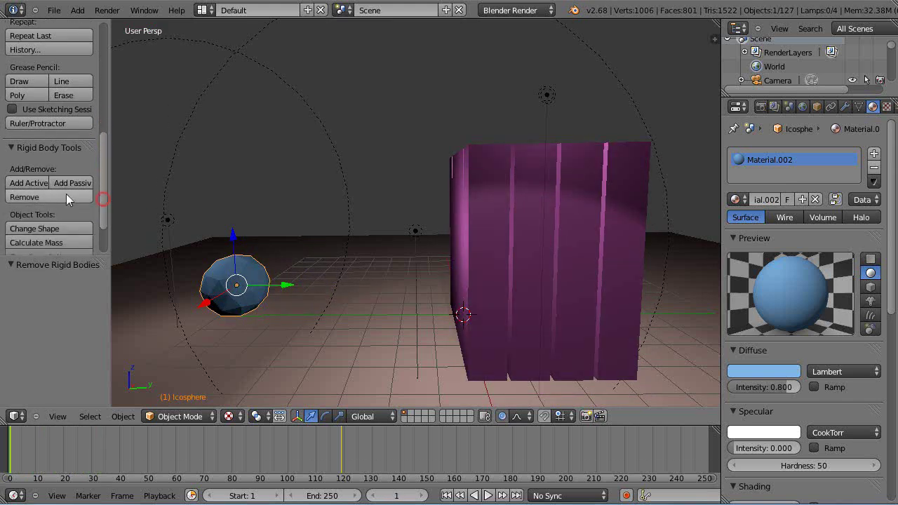
{"action": "left_click", "coordinate": [28, 182]}
{"action": "key", "text": "alt+a"}
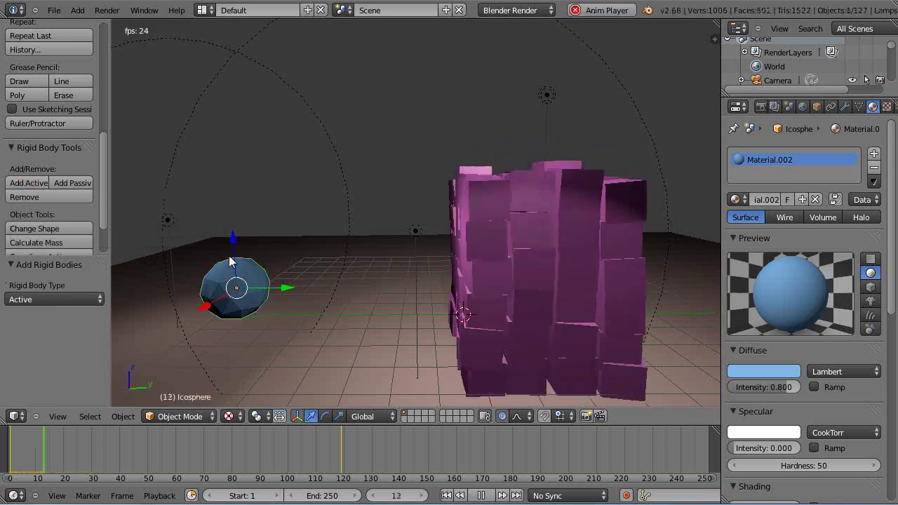
{"action": "key", "text": "Escape"}
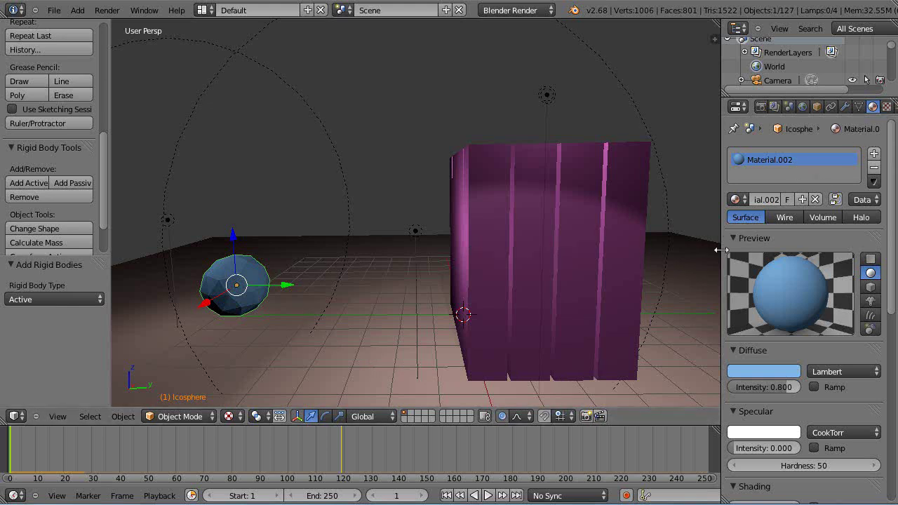
Step: Widen the properties area and enable the Animated option in the icosphere's rigid body physics settings
{"action": "left_click_drag", "start_coordinate": [722, 251], "coordinate": [688, 252]}
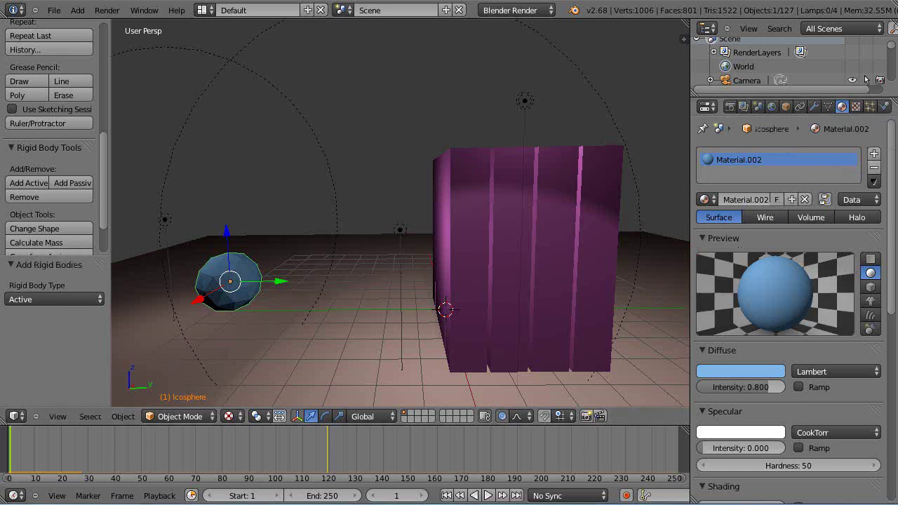
{"action": "left_click", "coordinate": [883, 107]}
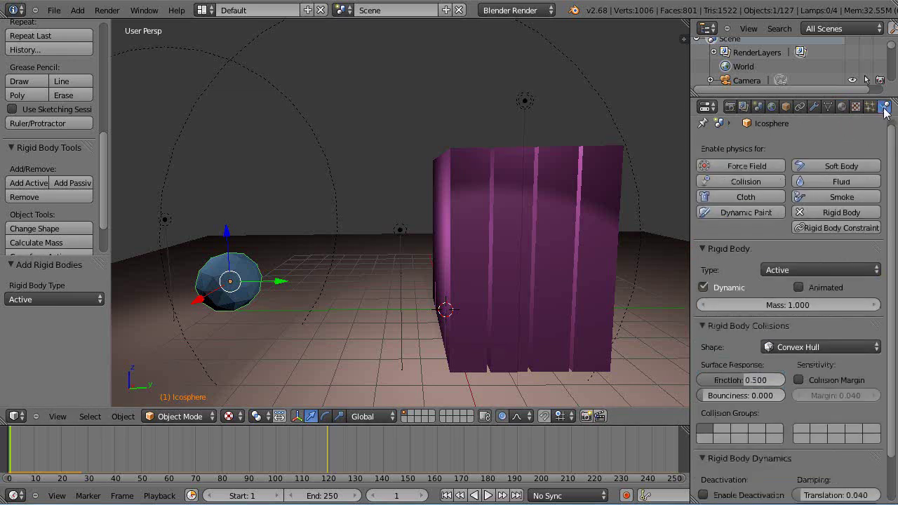
{"action": "left_click", "coordinate": [798, 287]}
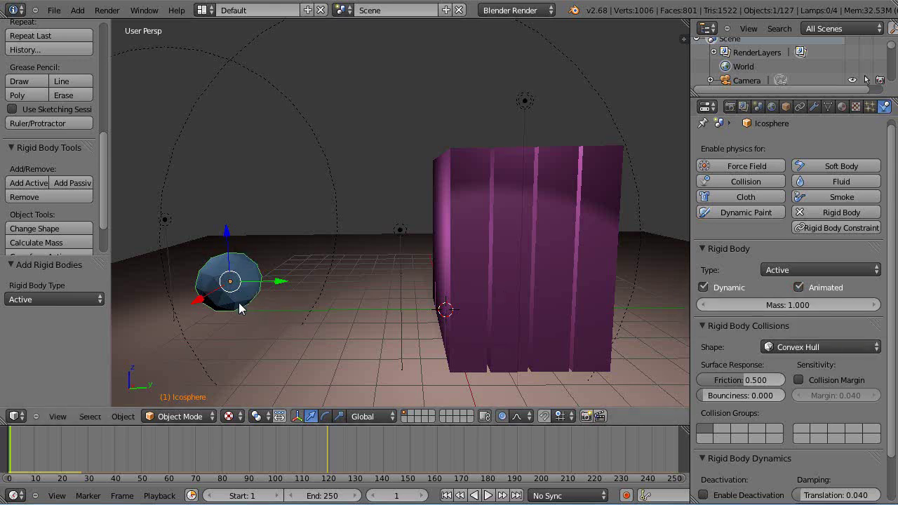
Step: Play the simulation from frame 0 to check the animated icosphere against the cubes, and stop it
{"action": "left_click", "coordinate": [9, 444]}
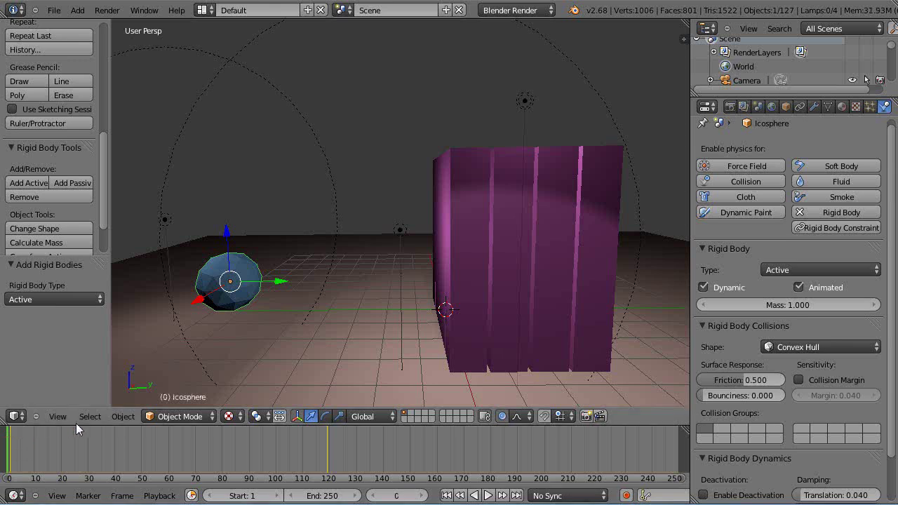
{"action": "key", "text": "alt+a"}
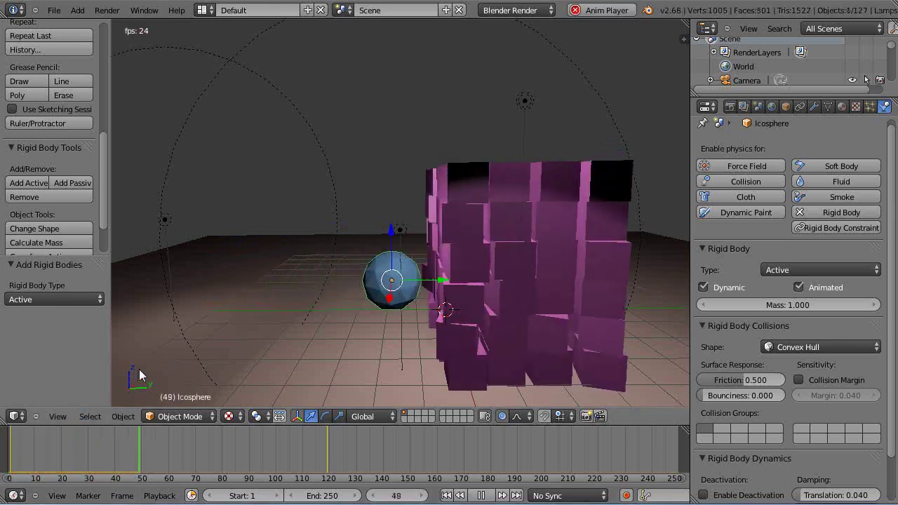
{"action": "key", "text": "Escape"}
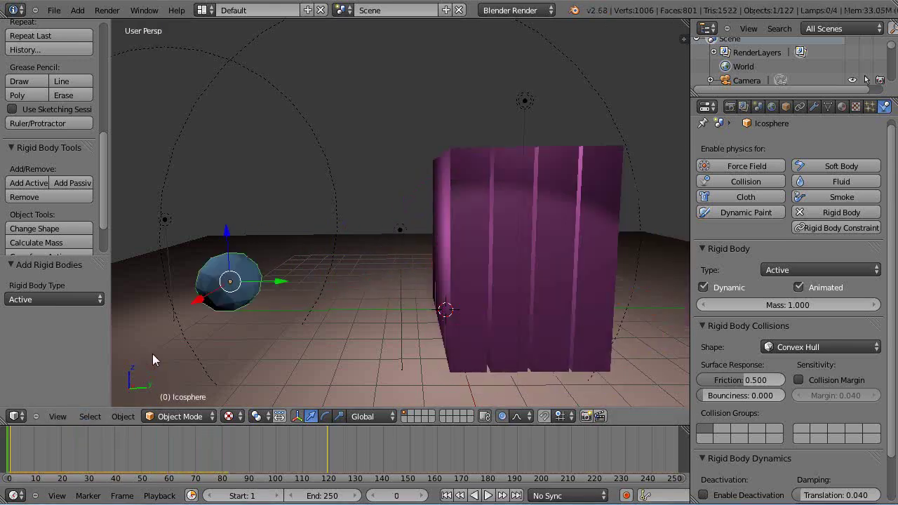
Step: Hide the tool shelf and replay the collision from an angled view in the enlarged viewport, stopping it back at frame 0
{"action": "middle_click_drag", "start_coordinate": [158, 349], "coordinate": [241, 355]}
{"action": "scroll", "coordinate": [278, 369], "scroll_direction": "up", "scroll_amount": 2}
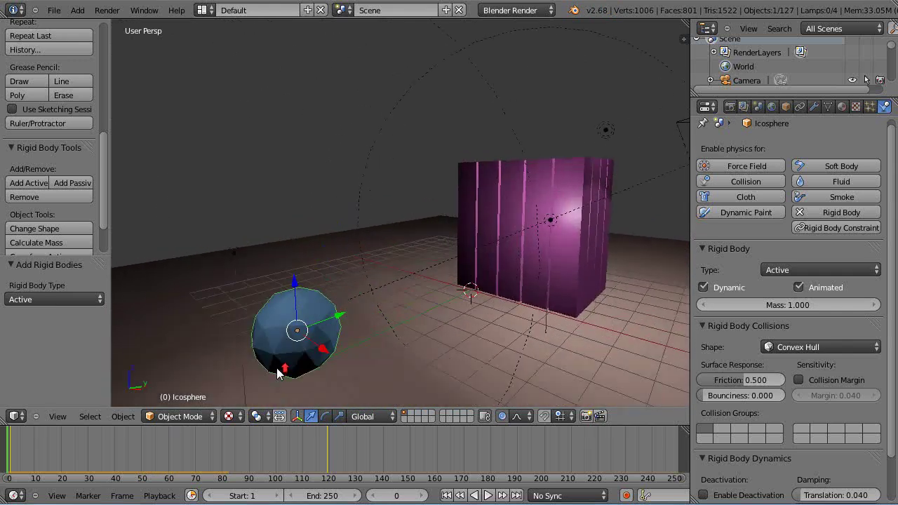
{"action": "key", "text": "t"}
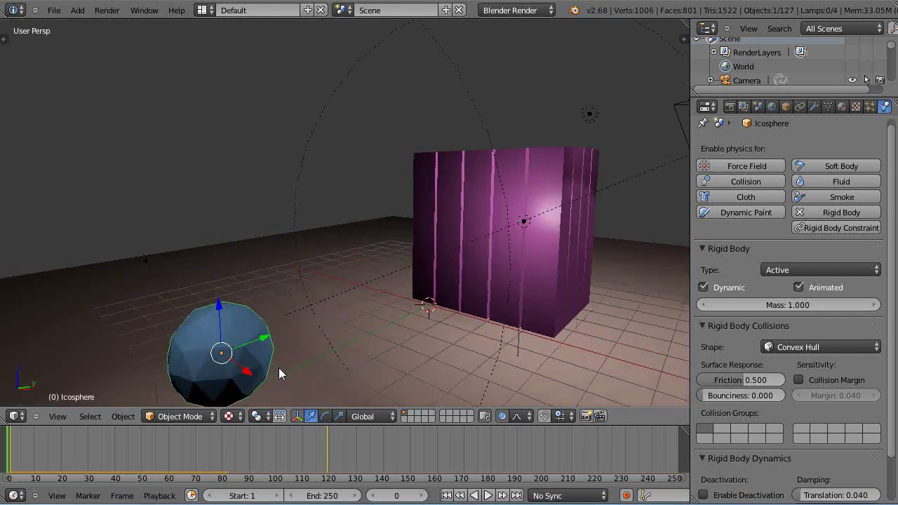
{"action": "key", "text": "alt+a"}
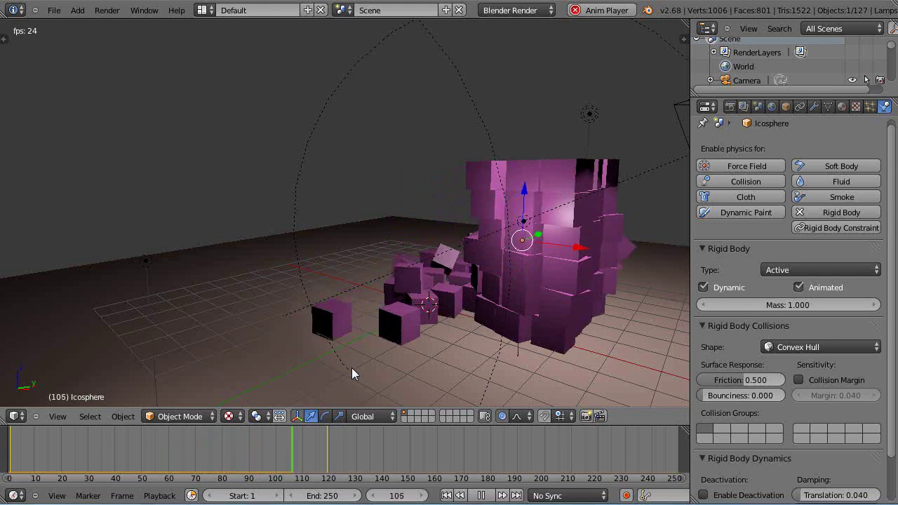
{"action": "key", "text": "Escape"}
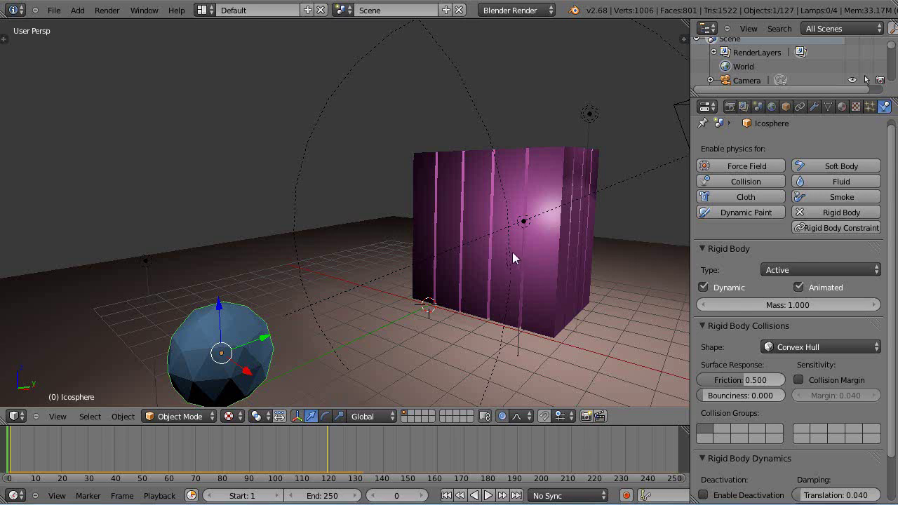
{"action": "scroll", "coordinate": [512, 258], "scroll_direction": "down", "scroll_amount": 2}
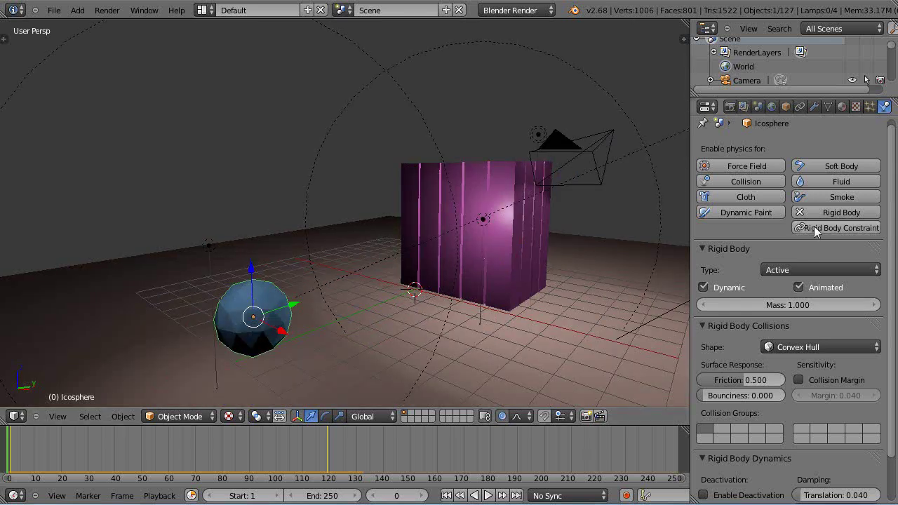